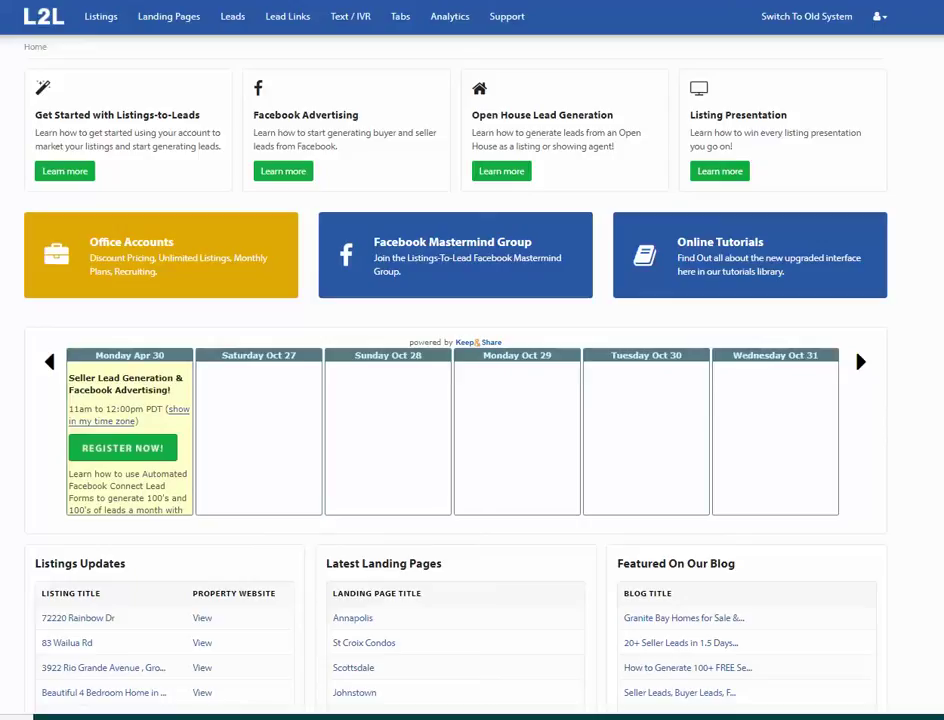
- Go to the Listings page showing all property listings with prices, statuses and dates
{"action": "left_click", "coordinate": [98, 17]}
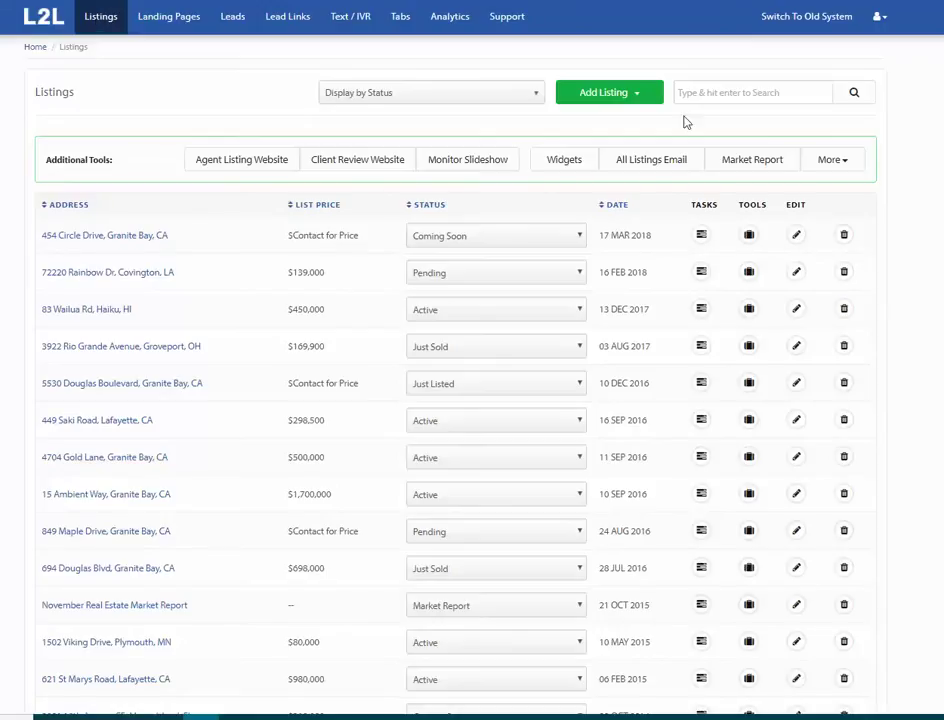
{"action": "left_click", "coordinate": [557, 245]}
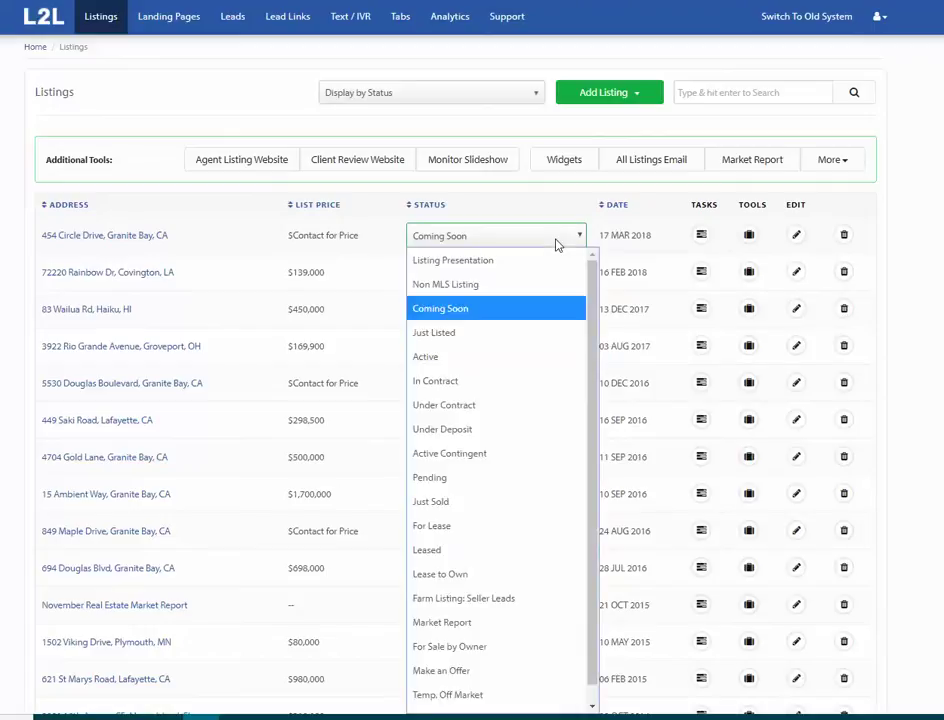
{"action": "left_click", "coordinate": [557, 245]}
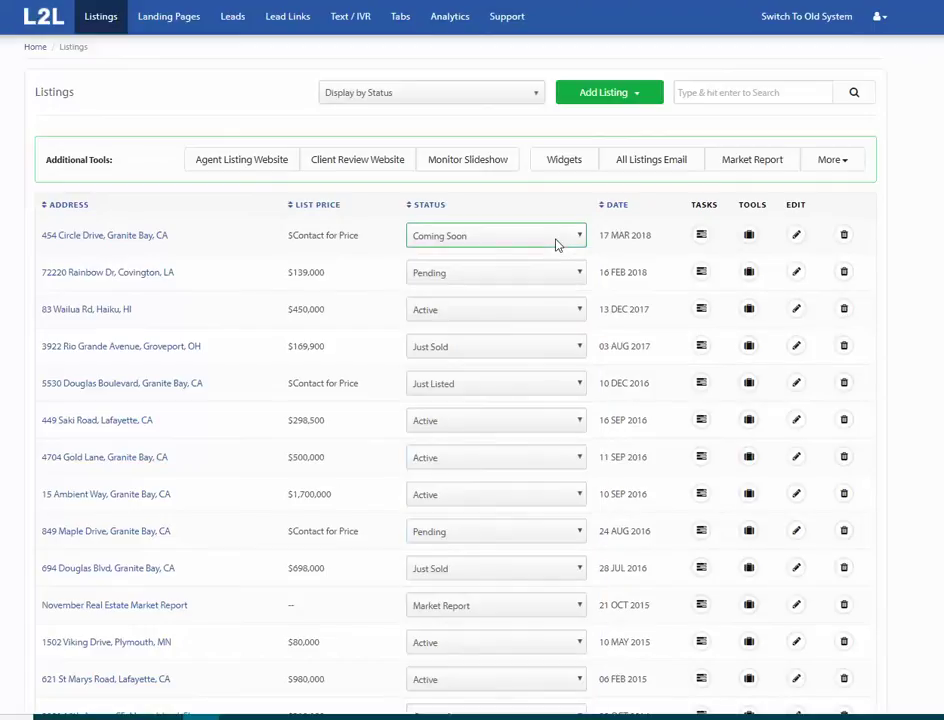
{"action": "left_click", "coordinate": [496, 391]}
{"action": "left_click", "coordinate": [496, 391]}
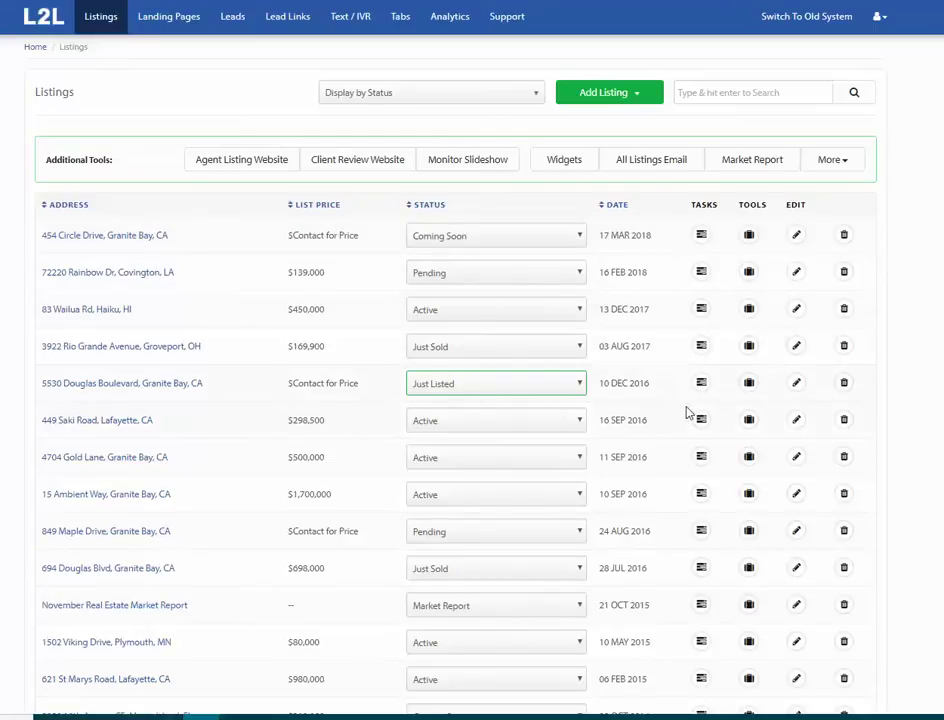
{"action": "left_click", "coordinate": [700, 384]}
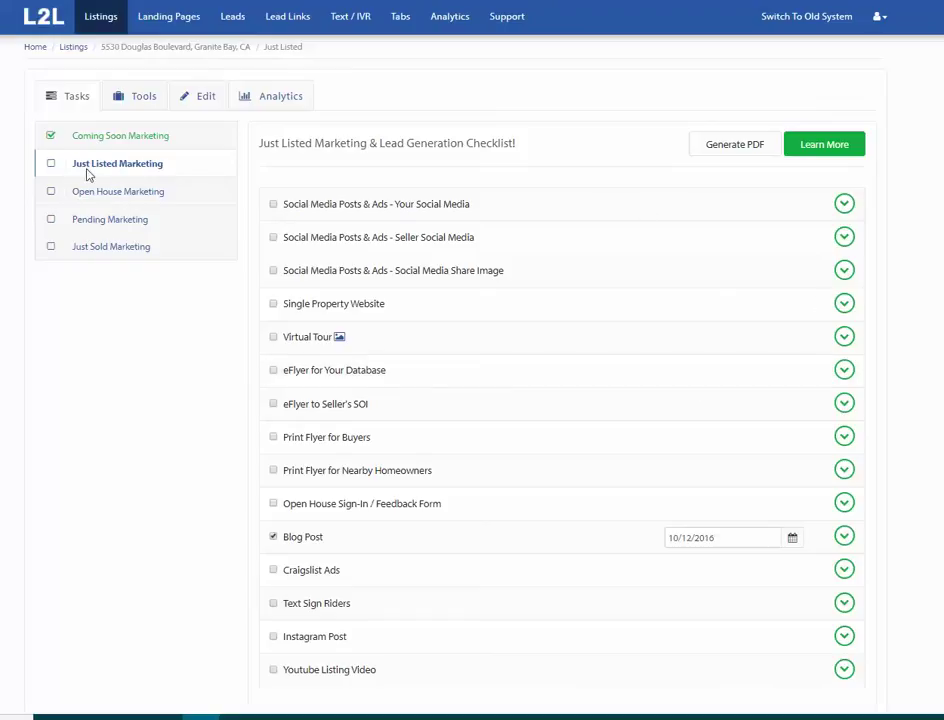
- Scroll through the Just Listed Marketing & Lead Generation Checklist for 5530 Douglas Boulevard
{"action": "scroll", "coordinate": [560, 400], "scroll_direction": "down", "scroll_amount": 2}
{"action": "scroll", "coordinate": [560, 400], "scroll_direction": "up", "scroll_amount": 1}
{"action": "scroll", "coordinate": [560, 400], "scroll_direction": "down", "scroll_amount": 1}
{"action": "scroll", "coordinate": [560, 400], "scroll_direction": "up", "scroll_amount": 1}
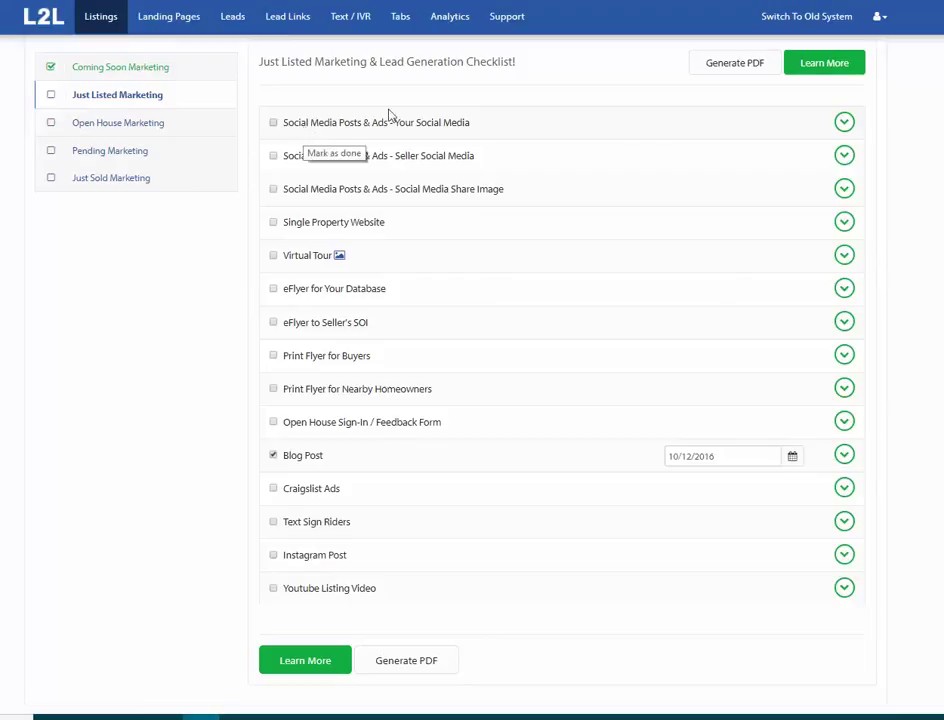
- Expand Your Social Media, preview Single Property Website, return to Listing Landing Page, and share to Facebook
{"action": "left_click", "coordinate": [845, 123]}
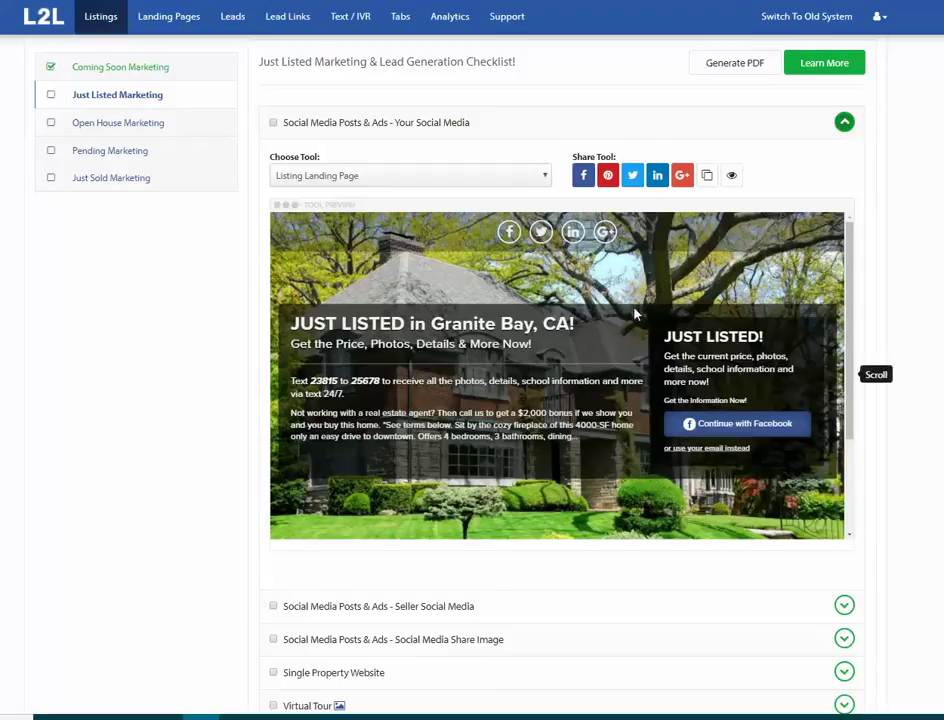
{"action": "left_click", "coordinate": [540, 178]}
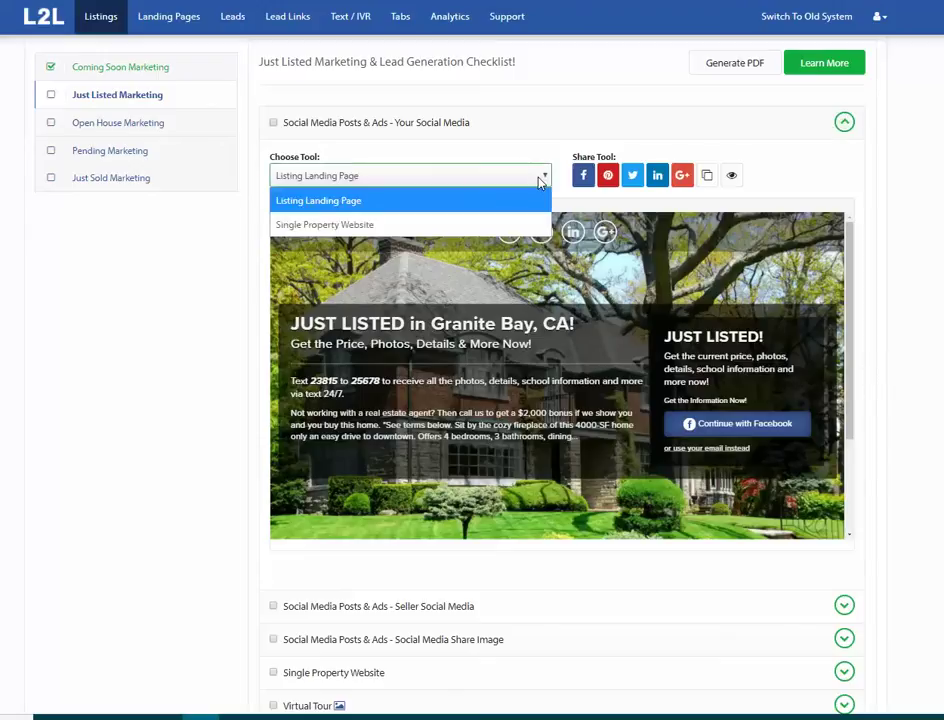
{"action": "left_click", "coordinate": [509, 228]}
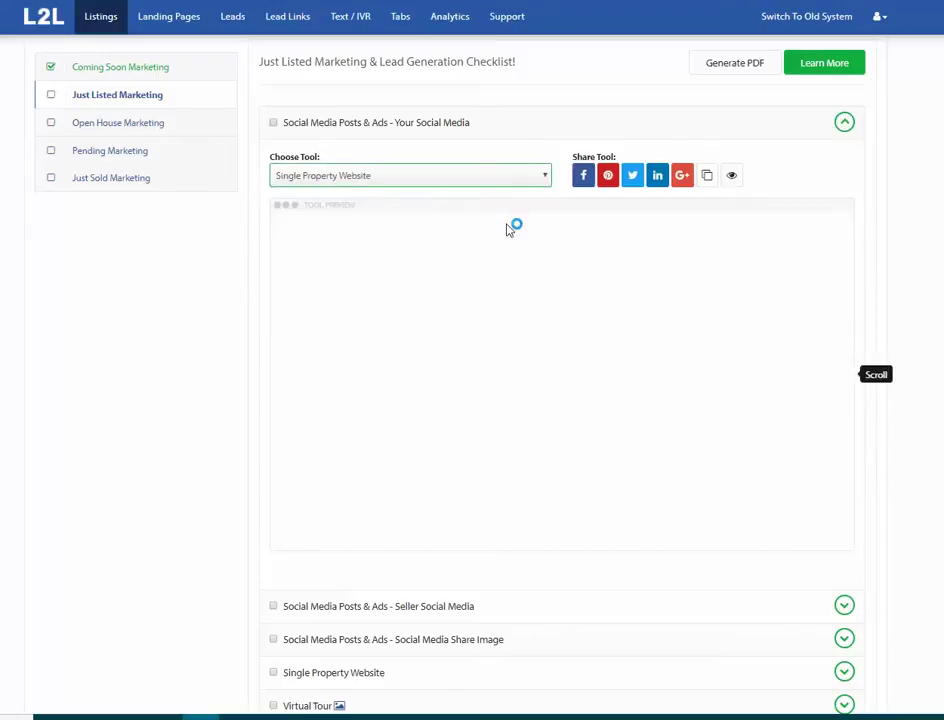
{"action": "left_click", "coordinate": [545, 178]}
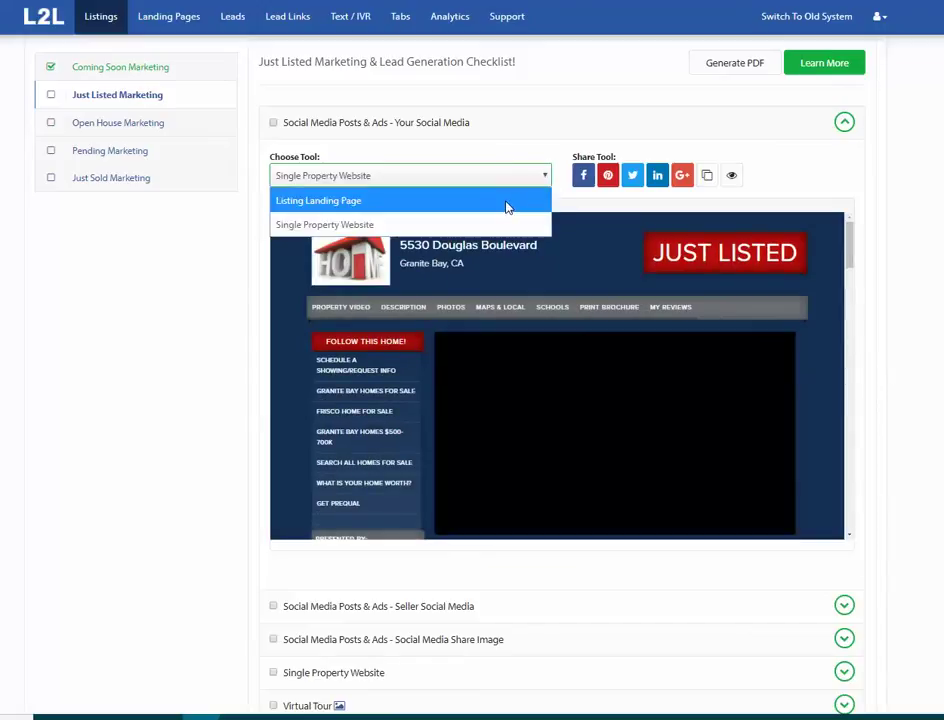
{"action": "left_click", "coordinate": [506, 203]}
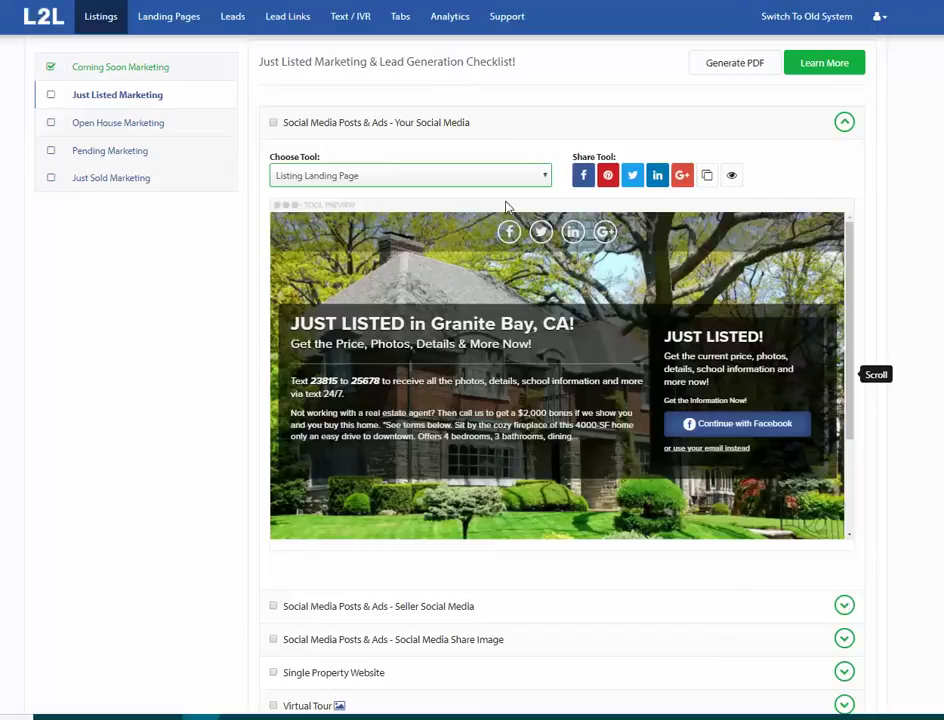
{"action": "left_click", "coordinate": [585, 177]}
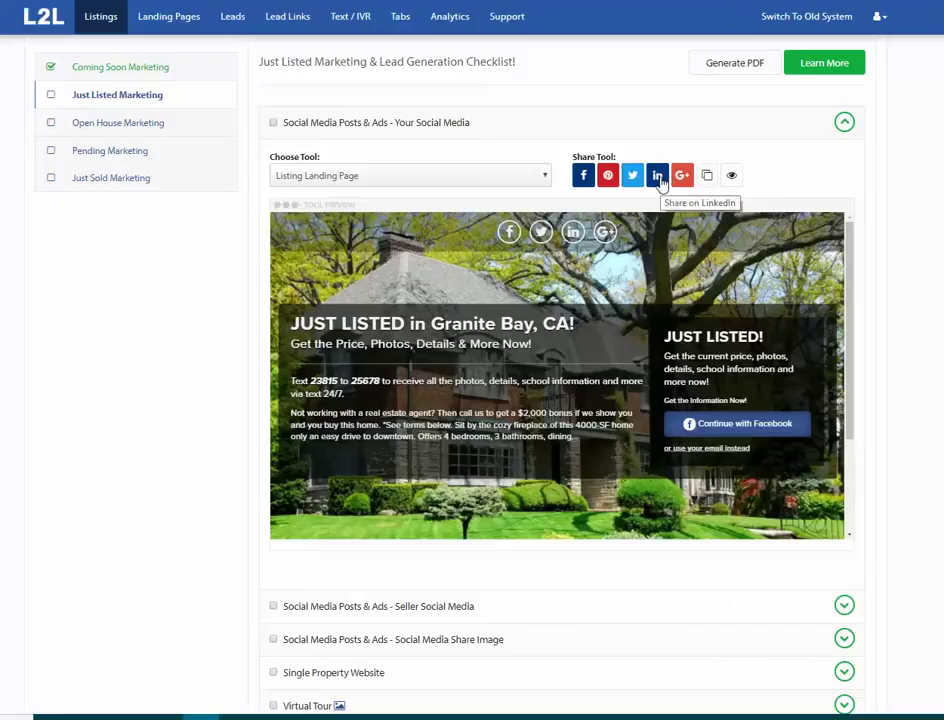
{"action": "left_click", "coordinate": [661, 183]}
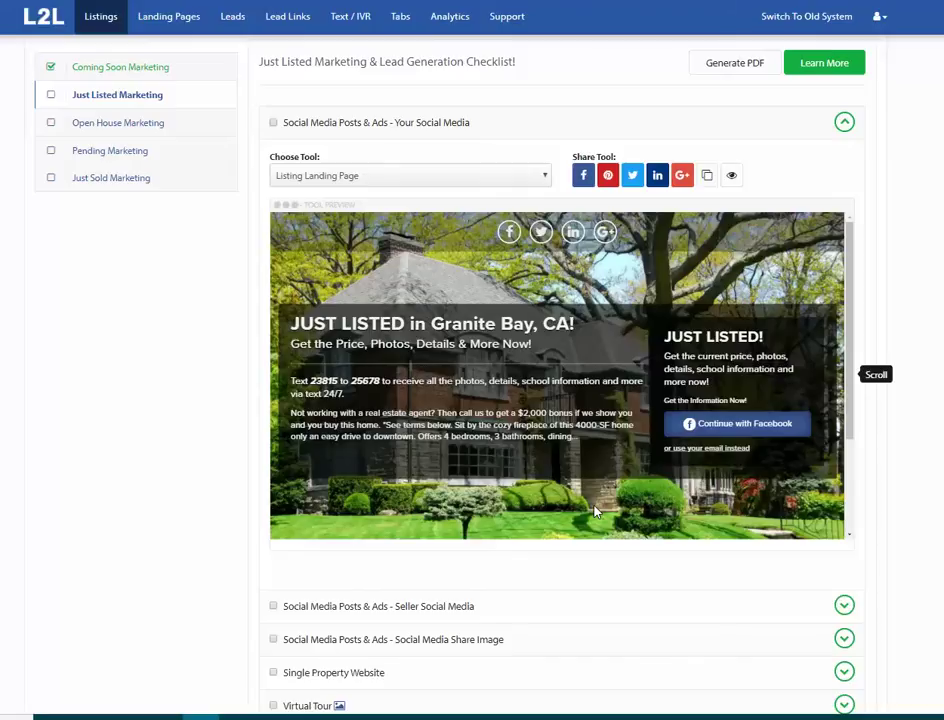
- Mark Your Social Media done and re-expand it with Single Property Website as the tool
{"action": "left_click", "coordinate": [273, 124]}
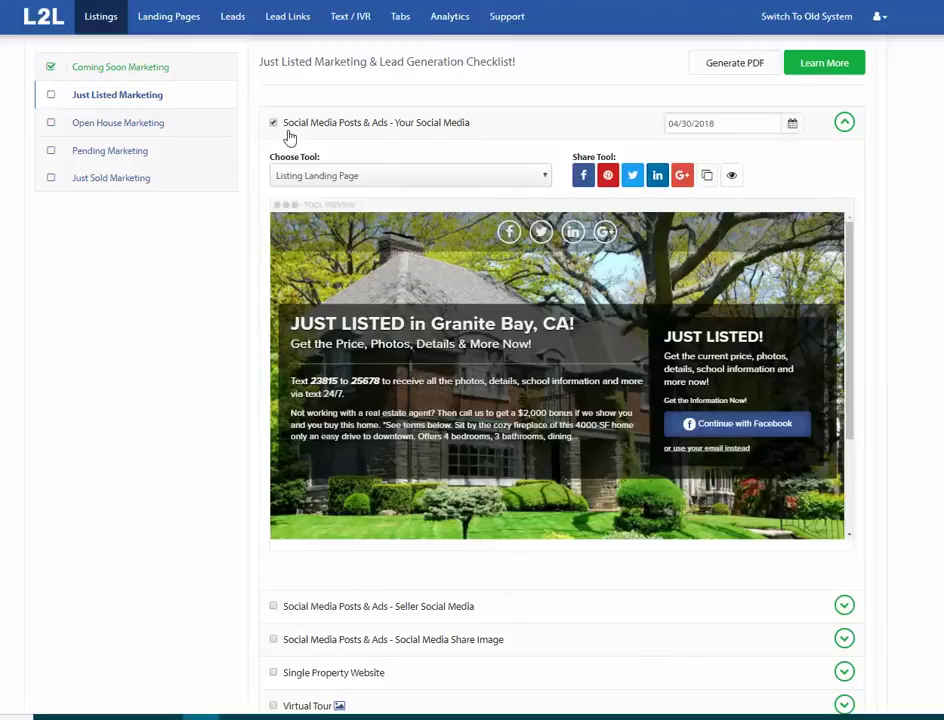
{"action": "left_click", "coordinate": [844, 122]}
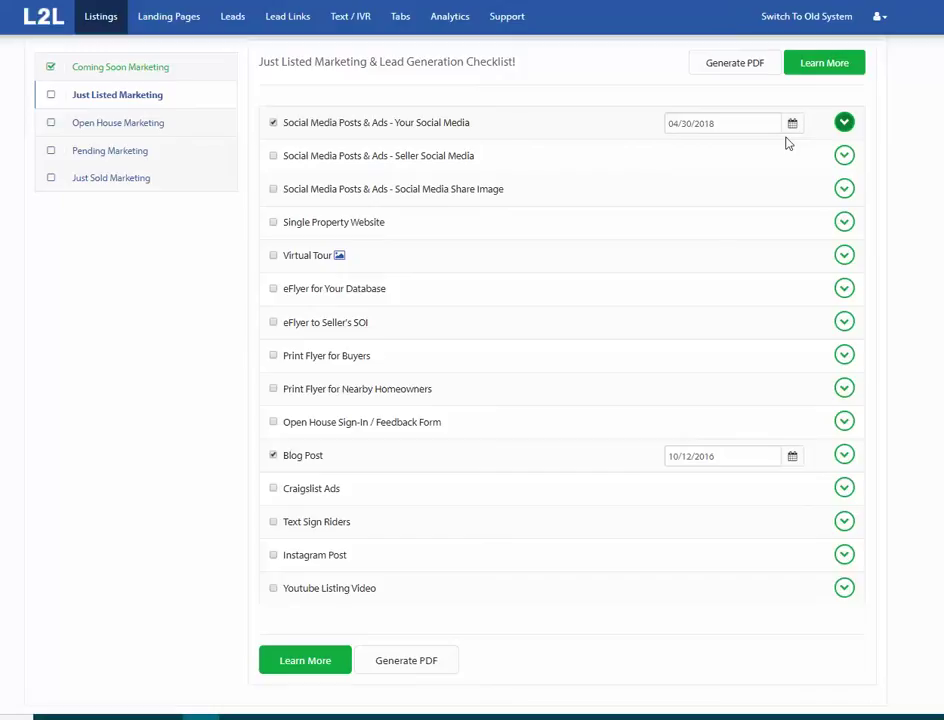
{"action": "left_click", "coordinate": [846, 124]}
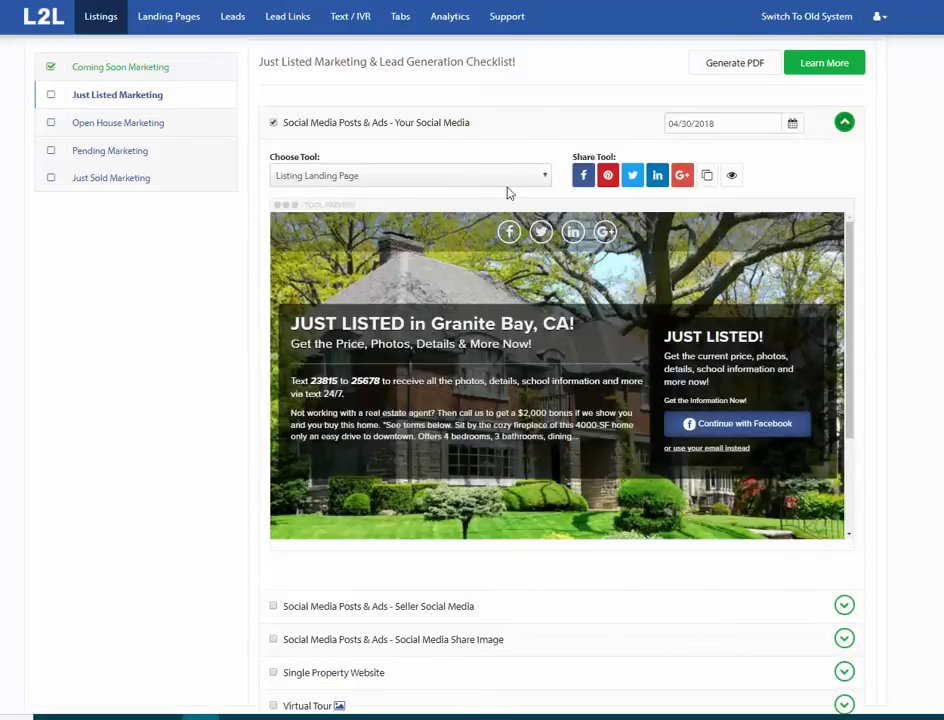
{"action": "left_click", "coordinate": [516, 183]}
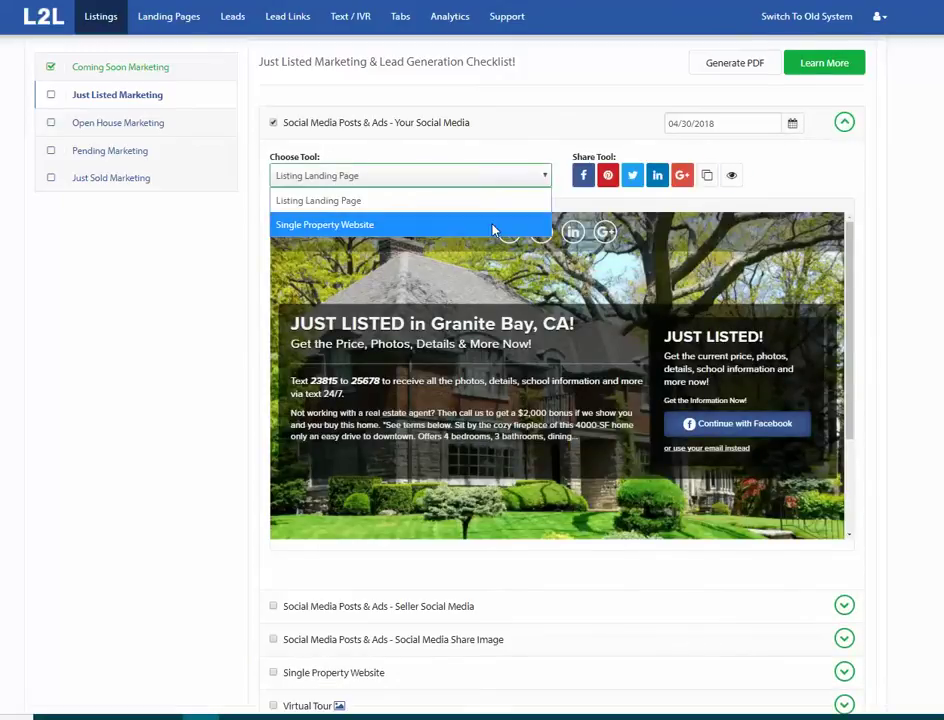
{"action": "left_click", "coordinate": [495, 226]}
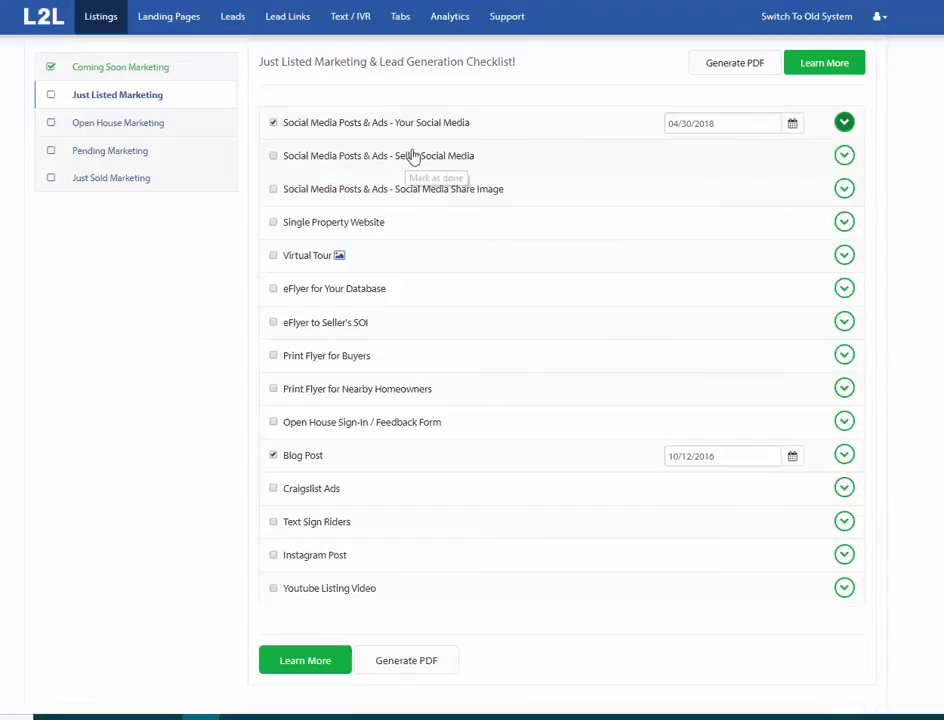
- Leave Seller Social Media unchecked and expand its referral email form
{"action": "left_click", "coordinate": [417, 157]}
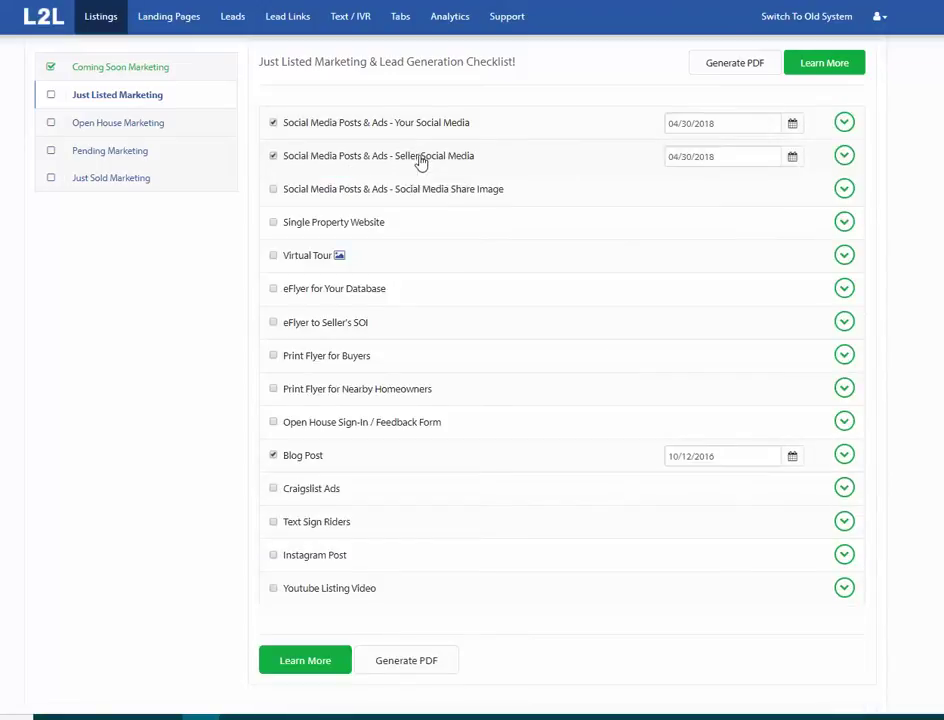
{"action": "left_click", "coordinate": [421, 160]}
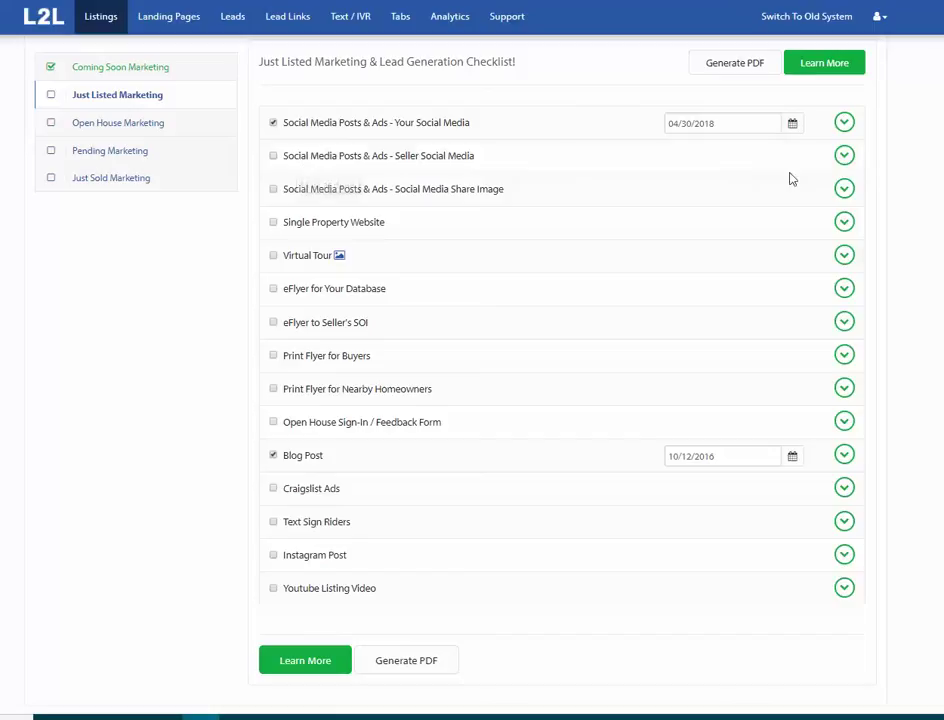
{"action": "left_click", "coordinate": [844, 157]}
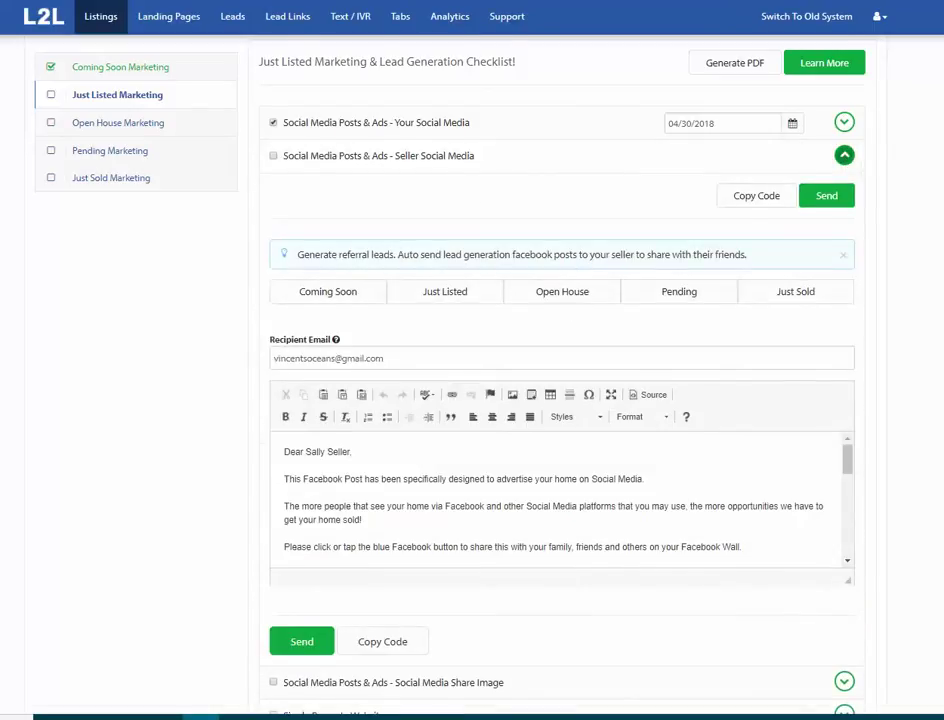
{"action": "scroll", "coordinate": [560, 400], "scroll_direction": "down", "scroll_amount": 1}
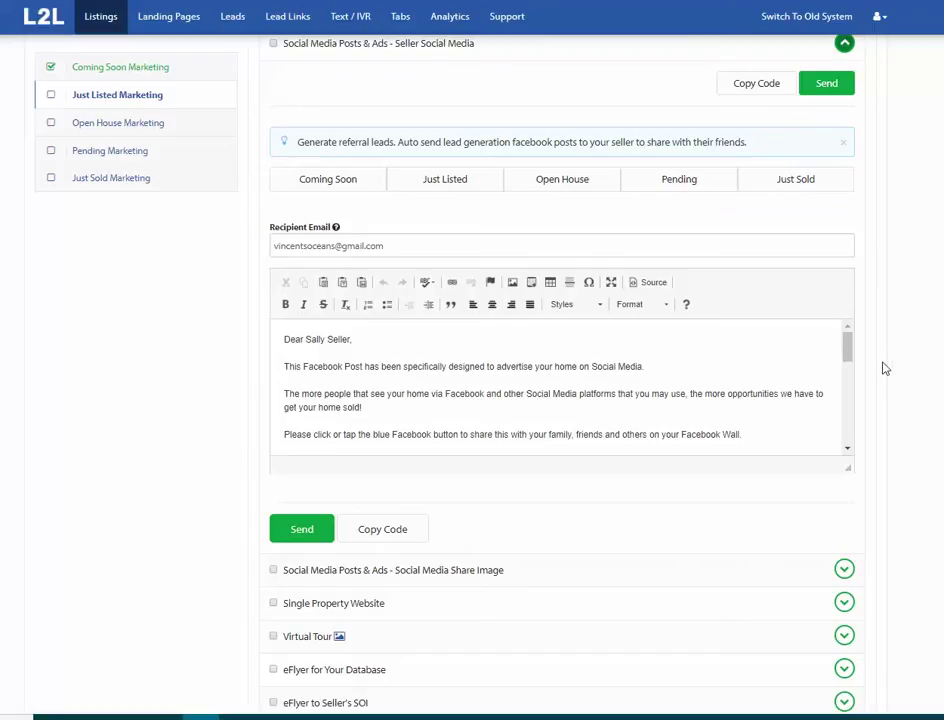
{"action": "left_click_drag", "start_coordinate": [853, 352], "coordinate": [857, 427]}
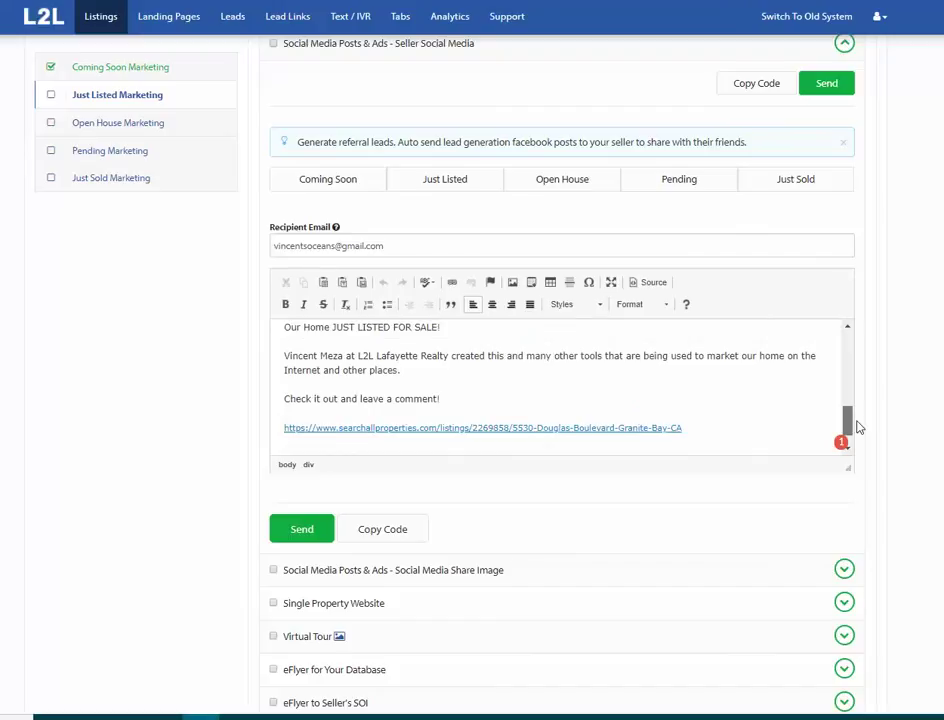
{"action": "left_click_drag", "start_coordinate": [857, 427], "coordinate": [857, 408]}
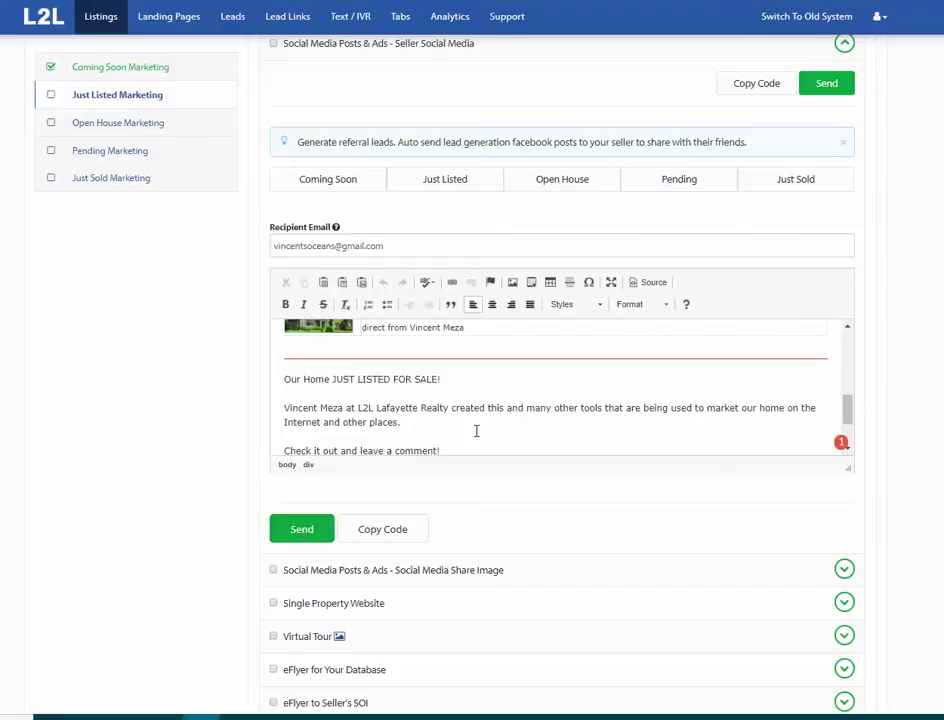
{"action": "left_click_drag", "start_coordinate": [852, 410], "coordinate": [849, 424]}
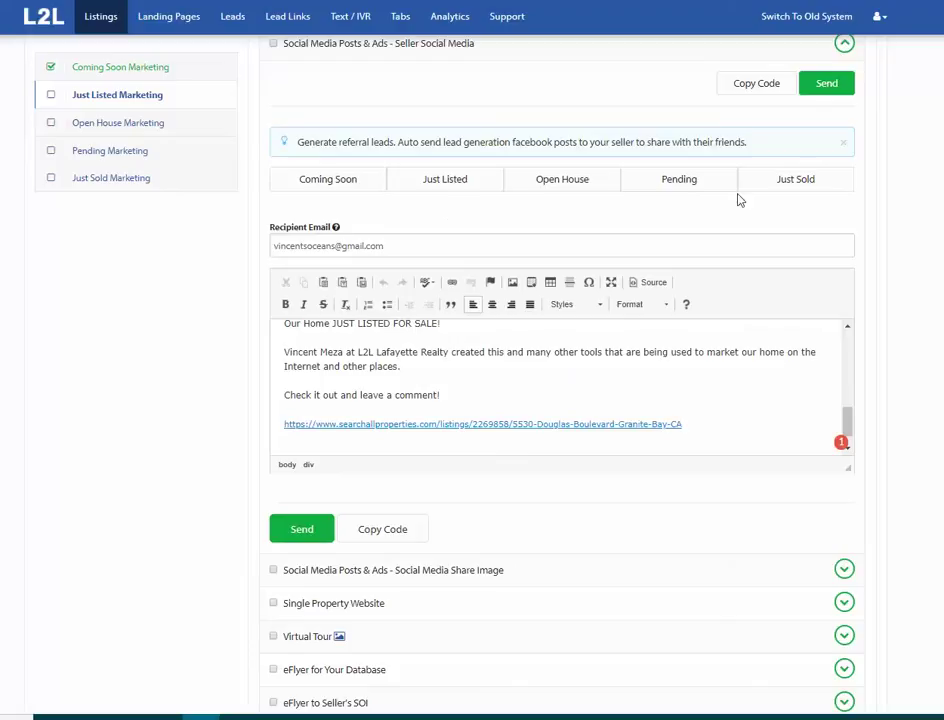
{"action": "mouse_move", "coordinate": [784, 185]}
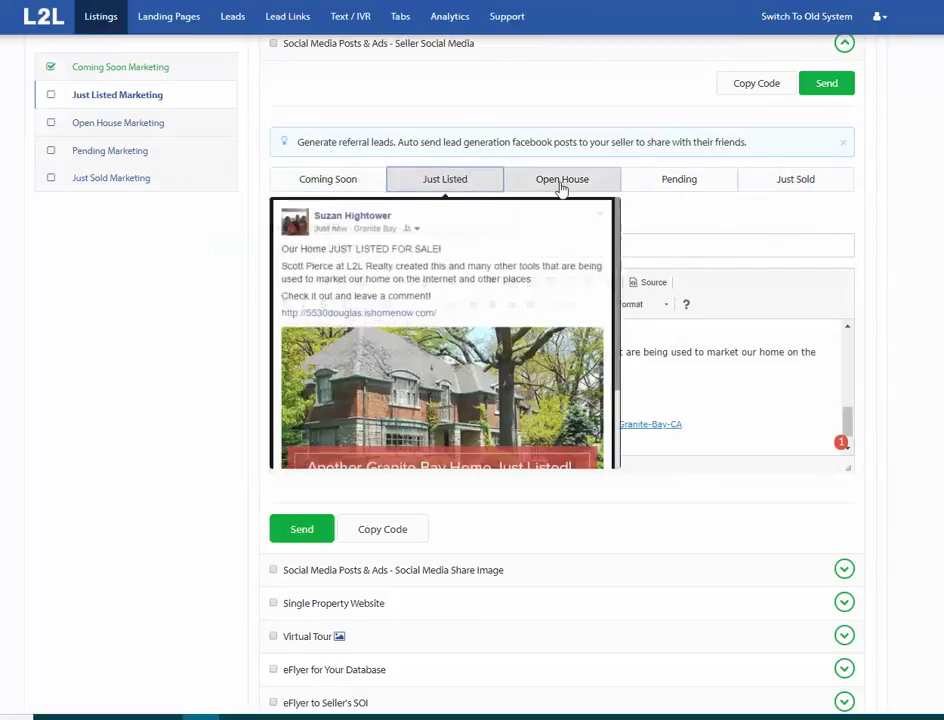
{"action": "mouse_move", "coordinate": [693, 183]}
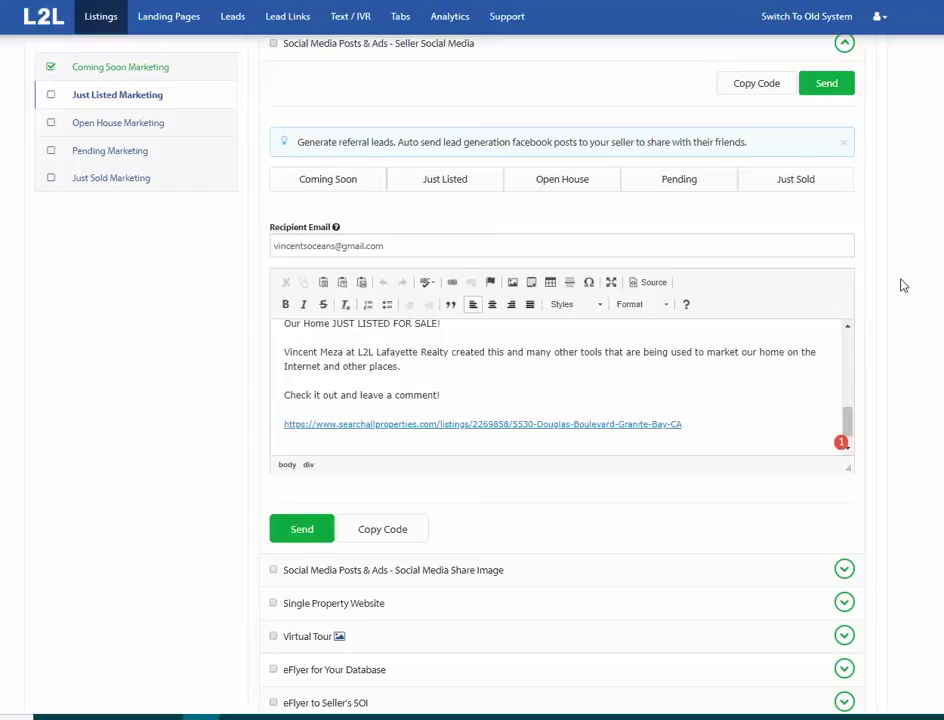
{"action": "left_click", "coordinate": [849, 354]}
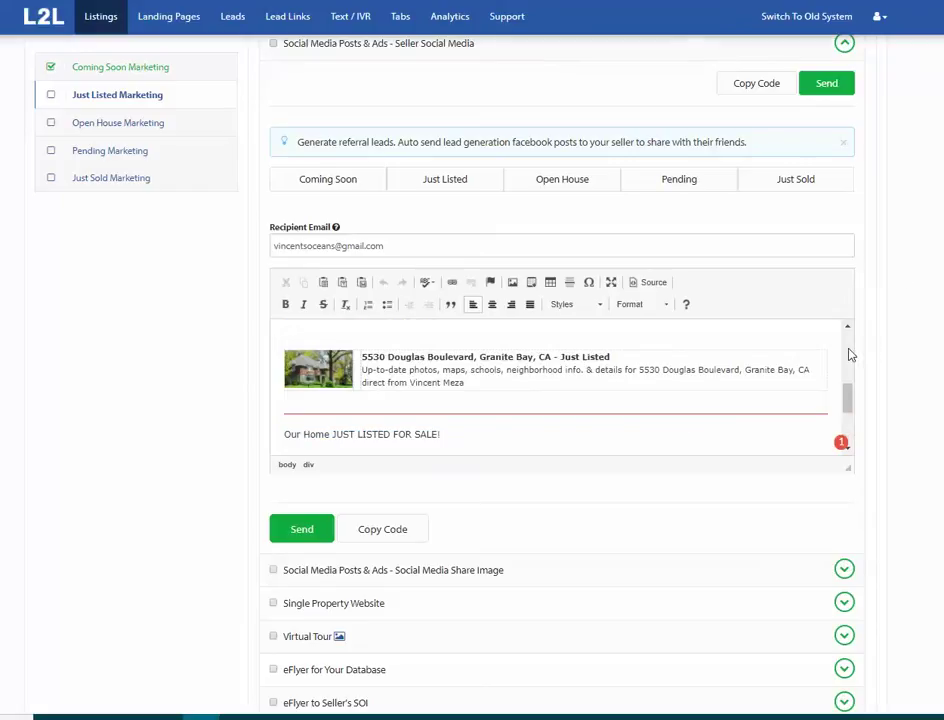
{"action": "left_click", "coordinate": [849, 354]}
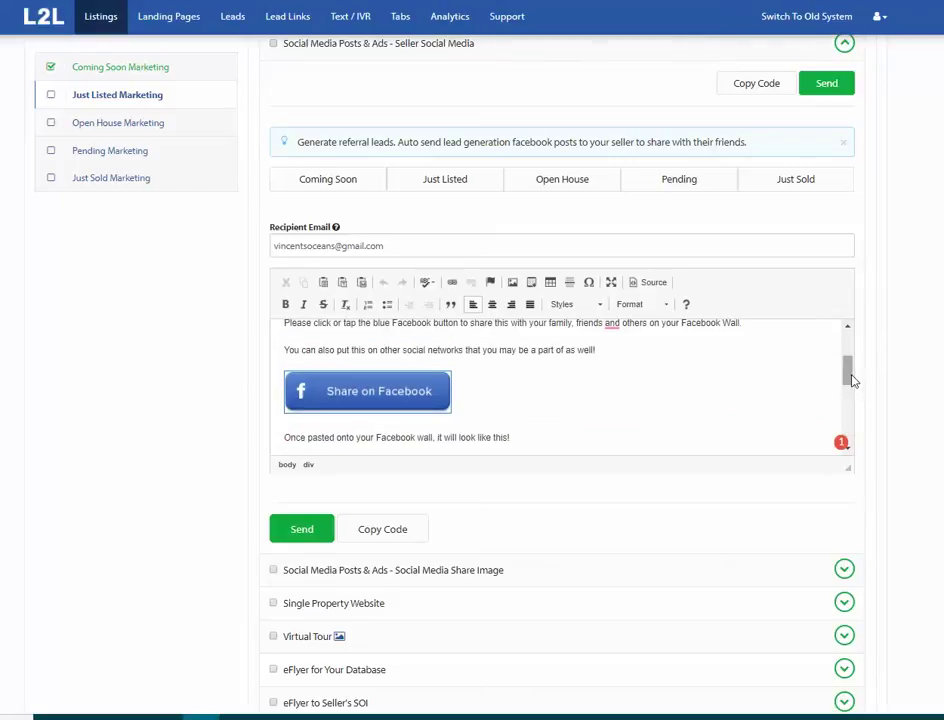
{"action": "left_click_drag", "start_coordinate": [850, 378], "coordinate": [845, 343]}
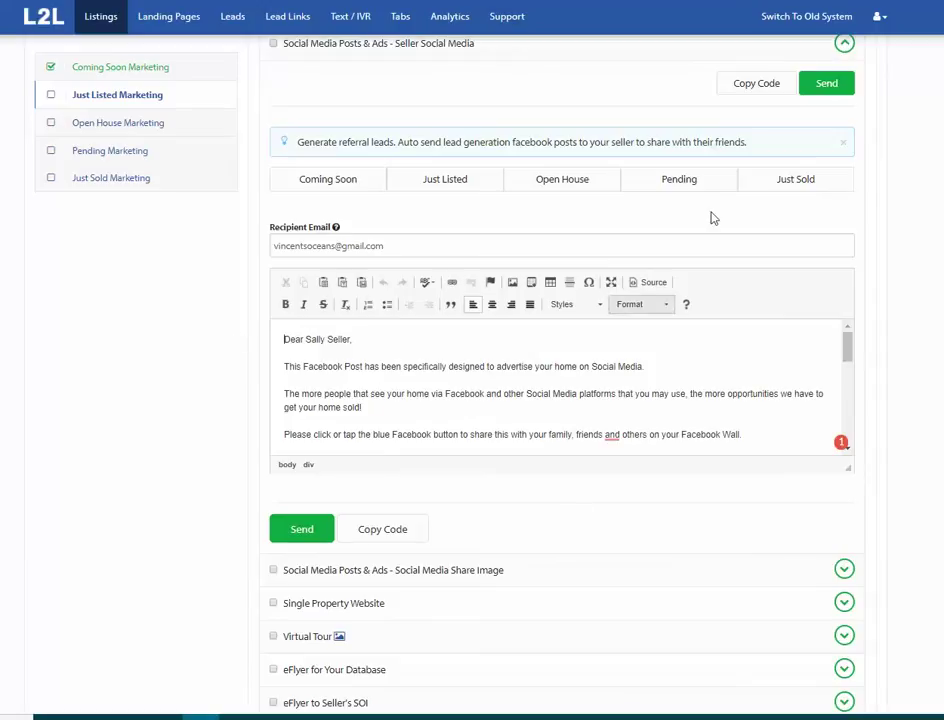
- Collapse the Seller Social Media email editor and mark that task done
{"action": "left_click", "coordinate": [846, 46]}
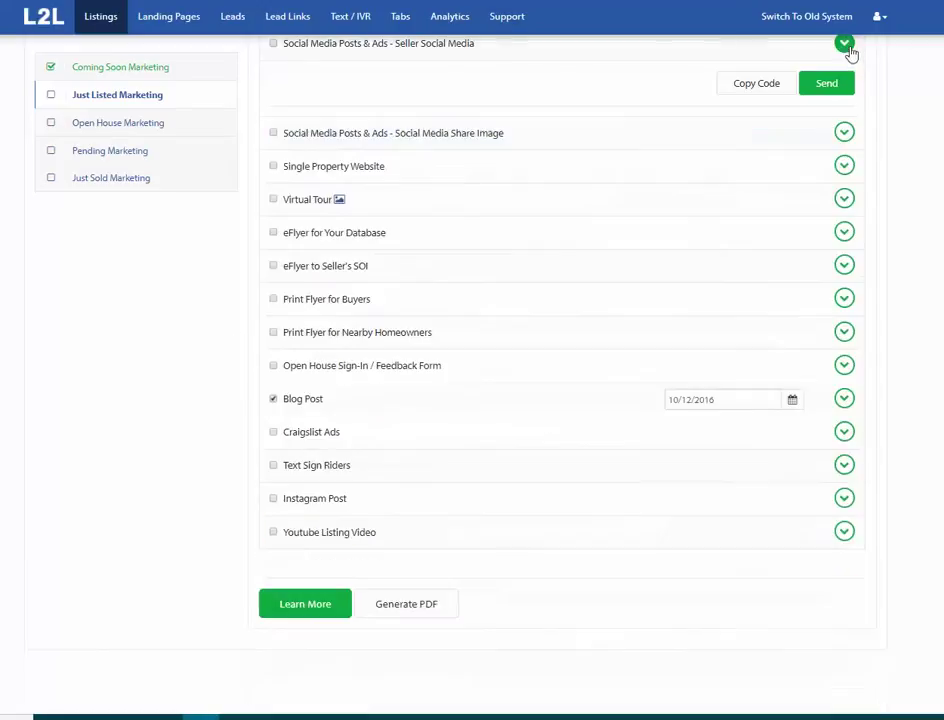
{"action": "left_click", "coordinate": [274, 46]}
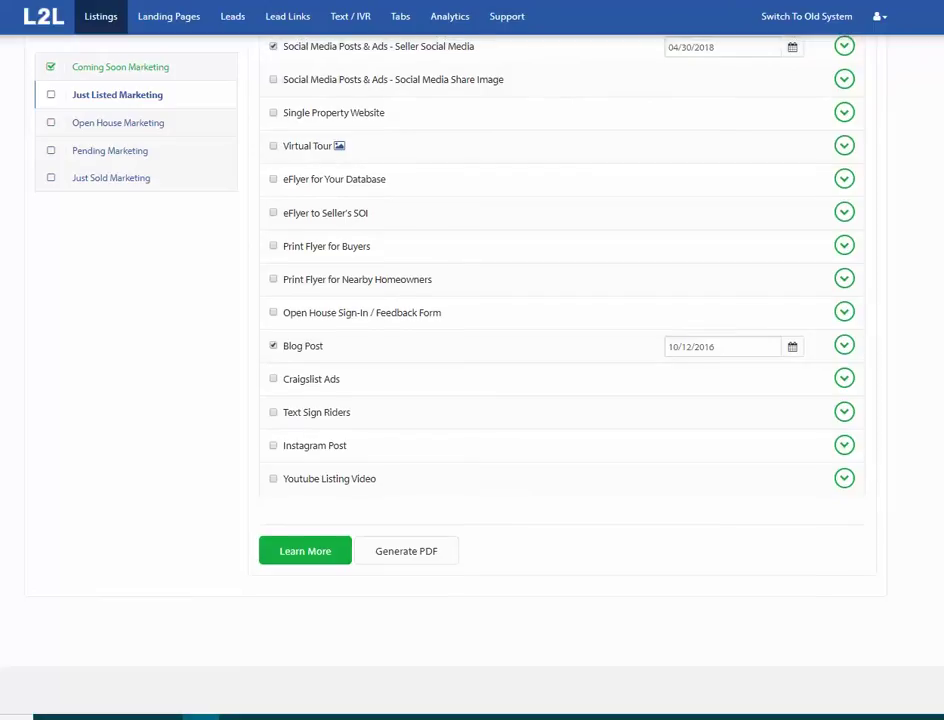
{"action": "scroll", "coordinate": [510, 221], "scroll_direction": "up", "scroll_amount": 2}
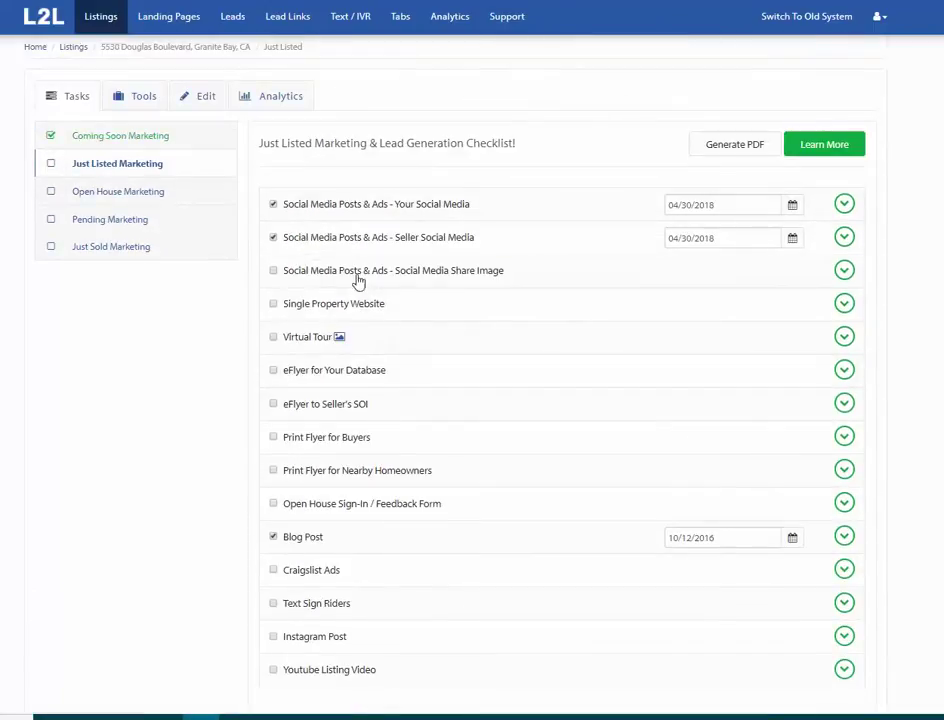
- Set the Social Media Share Image banner background to blue, then collapse the section
{"action": "left_click", "coordinate": [844, 271]}
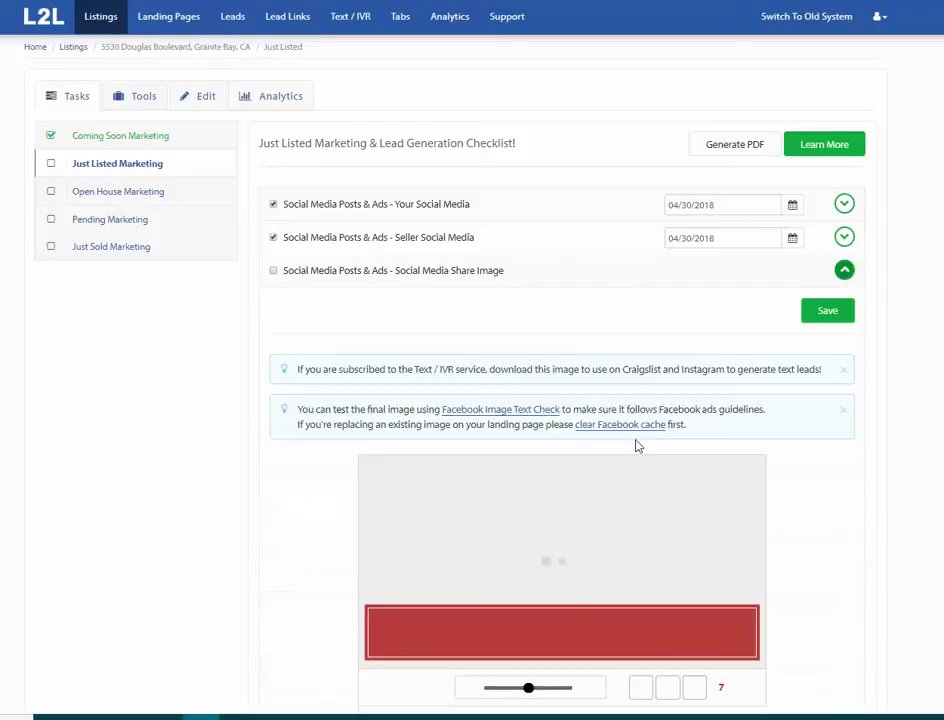
{"action": "scroll", "coordinate": [560, 400], "scroll_direction": "down", "scroll_amount": 4}
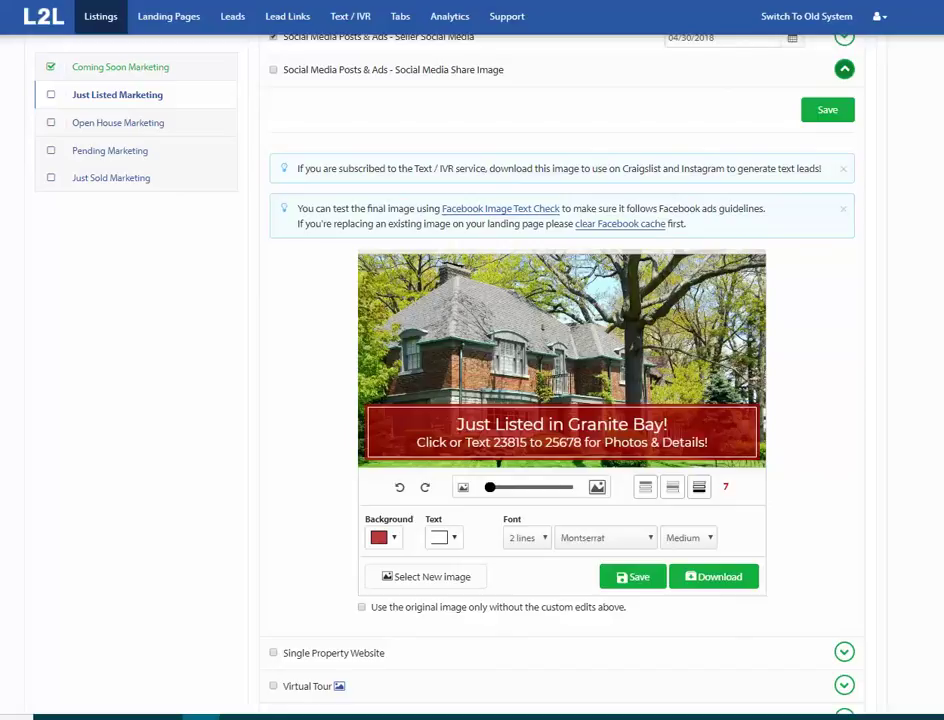
{"action": "left_click", "coordinate": [395, 545]}
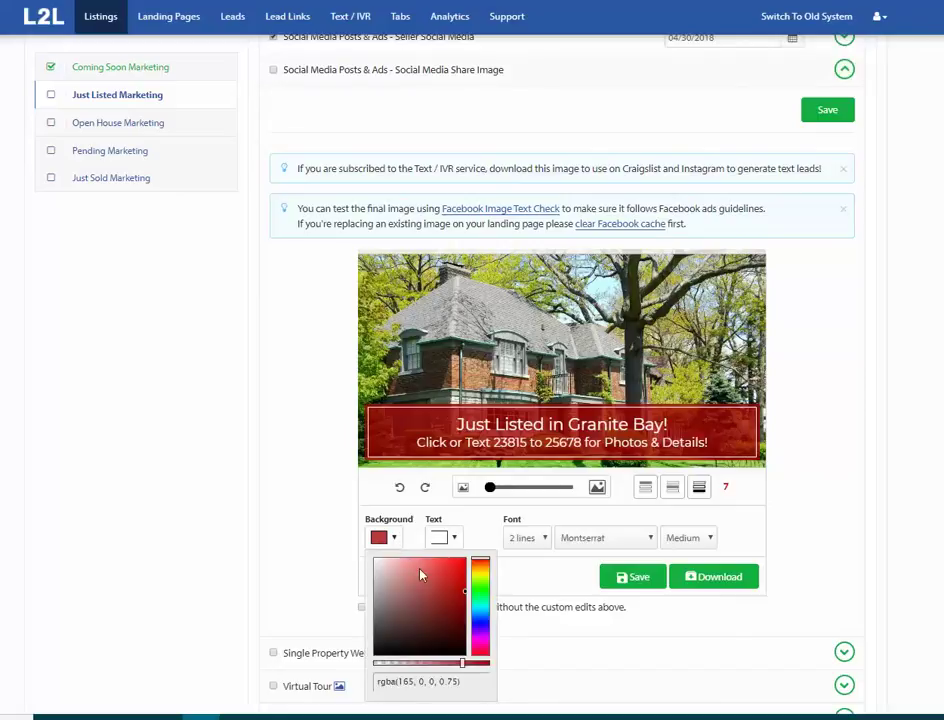
{"action": "left_click", "coordinate": [480, 621]}
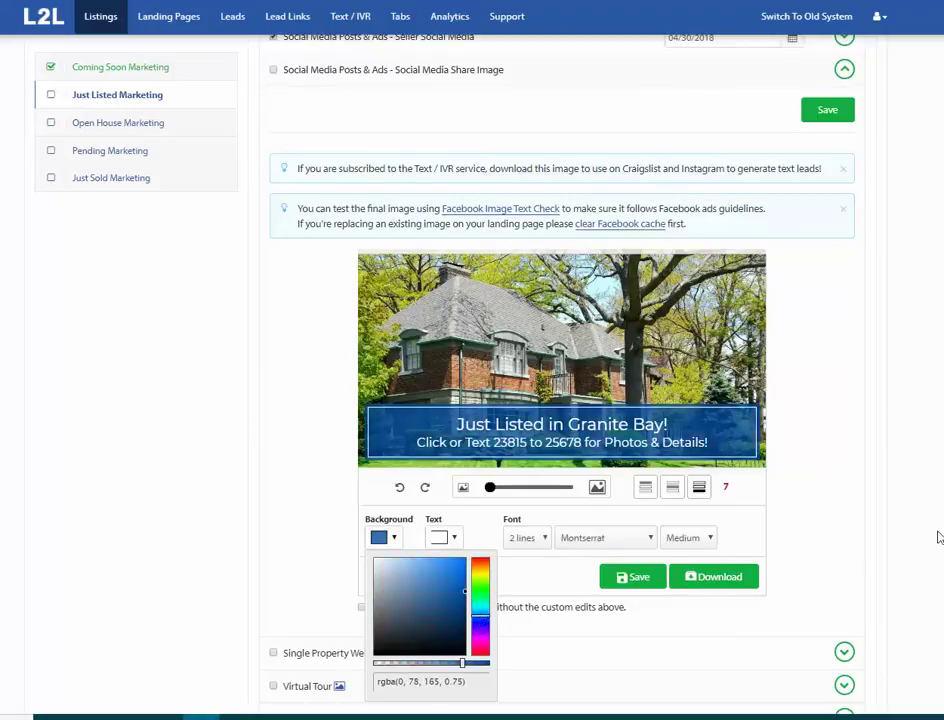
{"action": "left_click", "coordinate": [791, 532]}
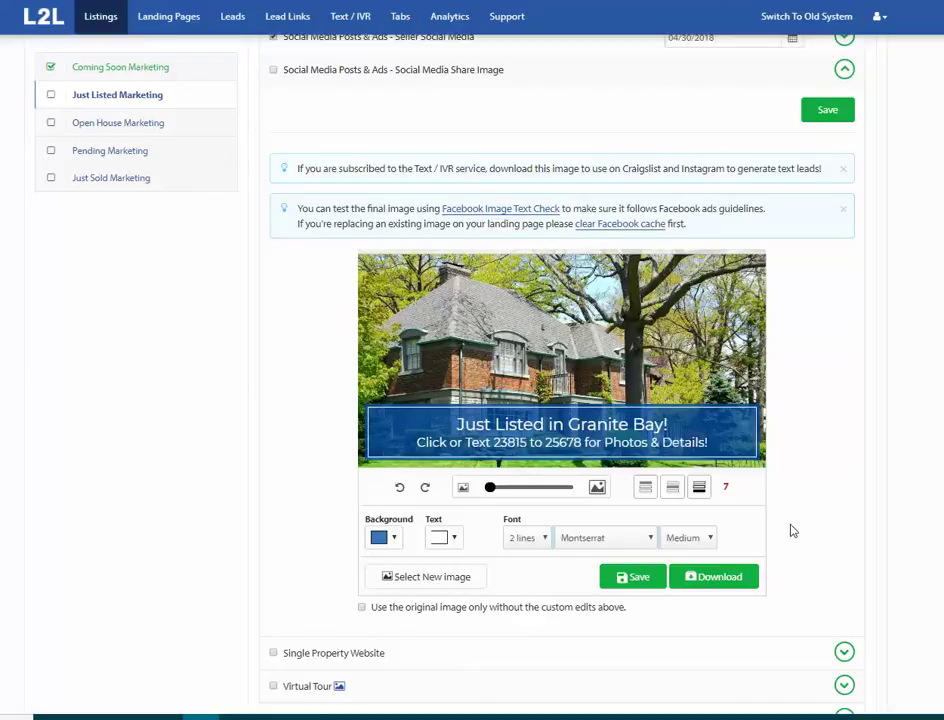
{"action": "left_click", "coordinate": [845, 71]}
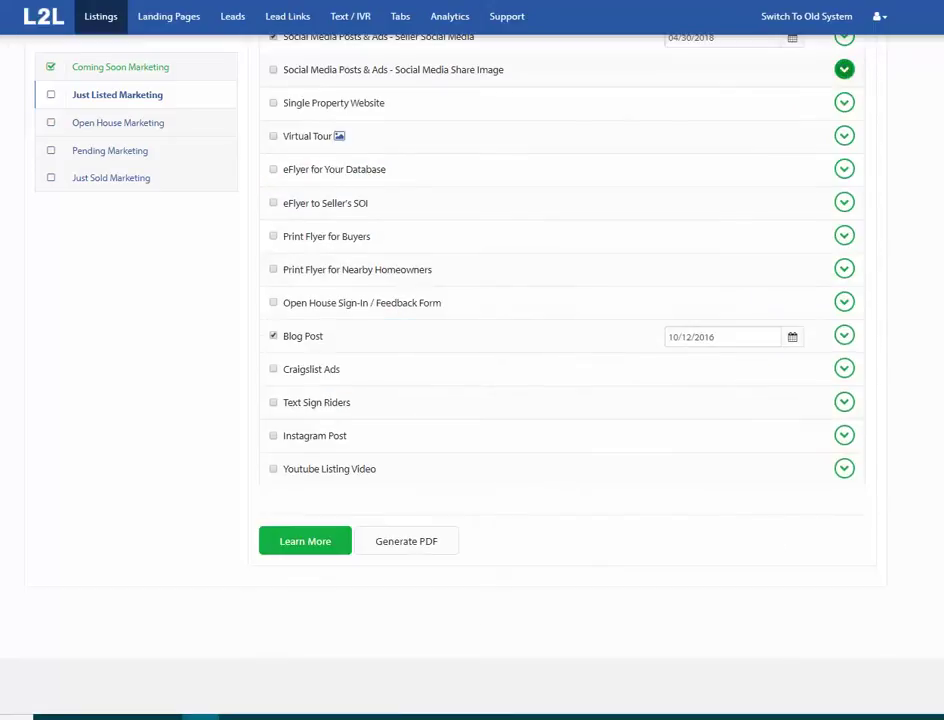
- Review the three Single Property Website templates, mark the task done, and collapse it
{"action": "scroll", "coordinate": [587, 237], "scroll_direction": "up", "scroll_amount": 1}
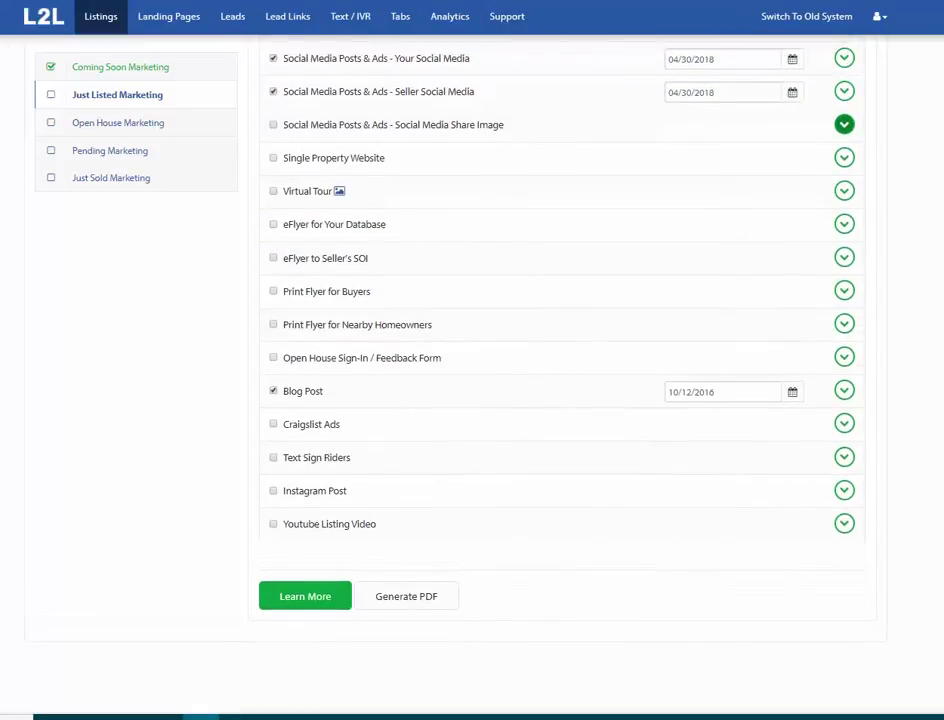
{"action": "left_click", "coordinate": [845, 159]}
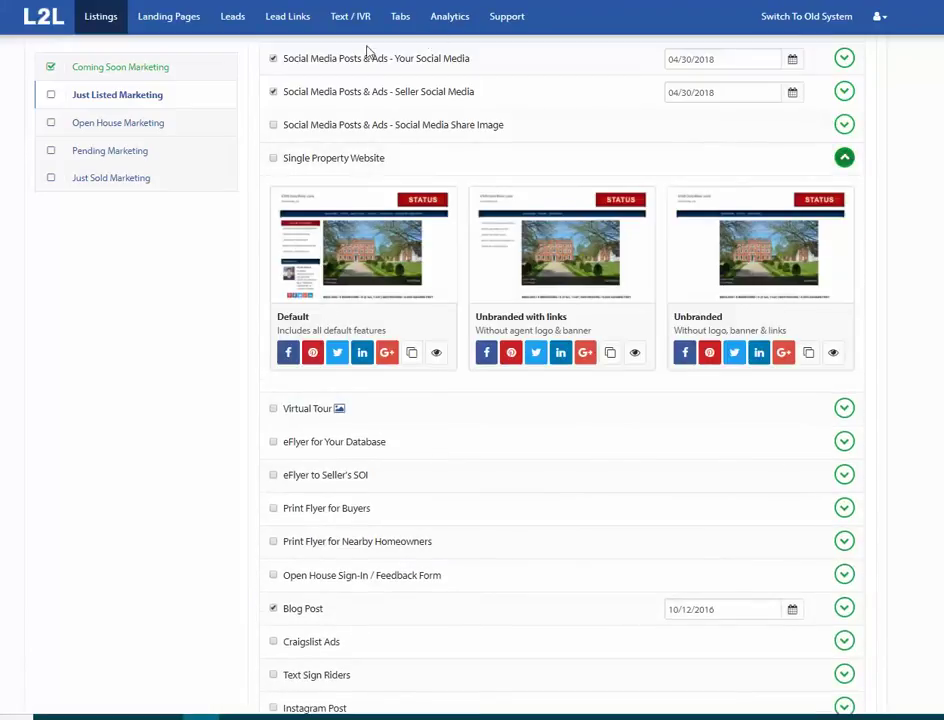
{"action": "left_click", "coordinate": [275, 159]}
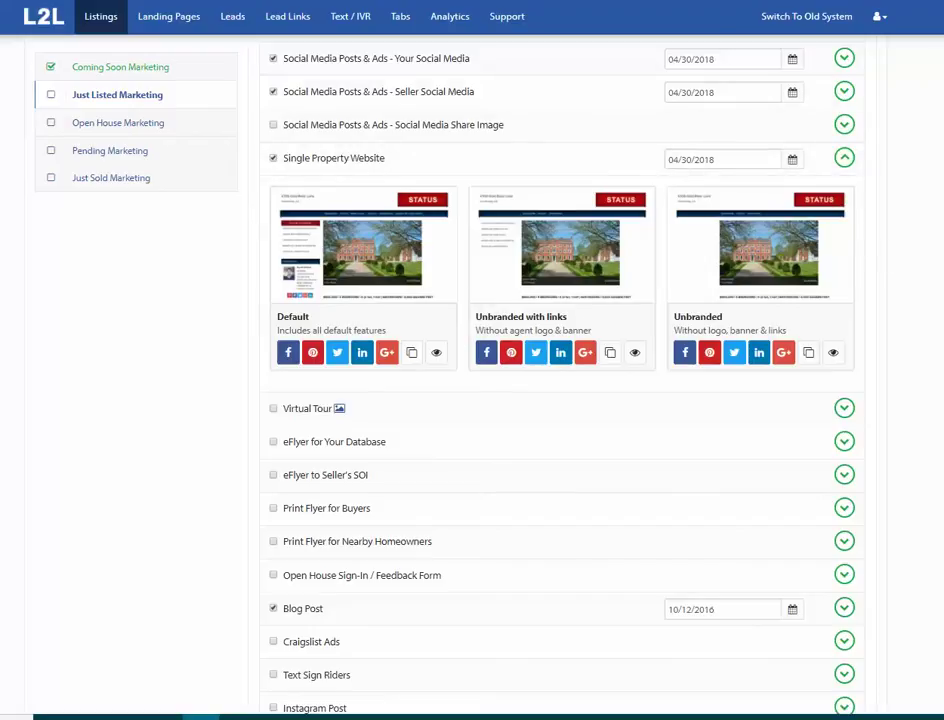
{"action": "left_click", "coordinate": [847, 160]}
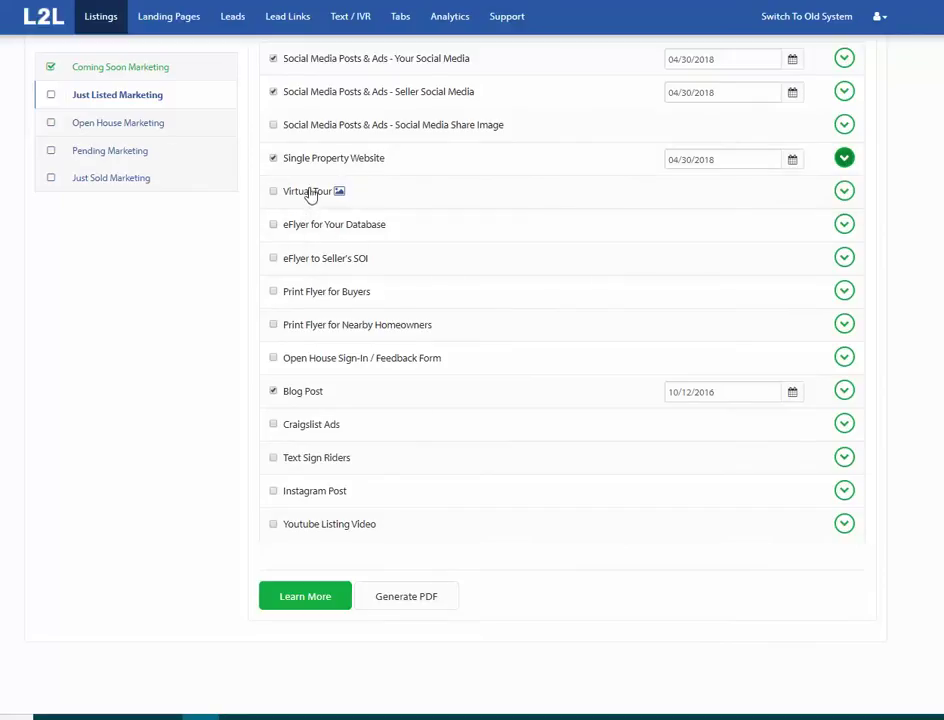
- Expand Virtual Tour and view the branded Property Video page for 5530 Douglas Boulevard
{"action": "left_click", "coordinate": [845, 192]}
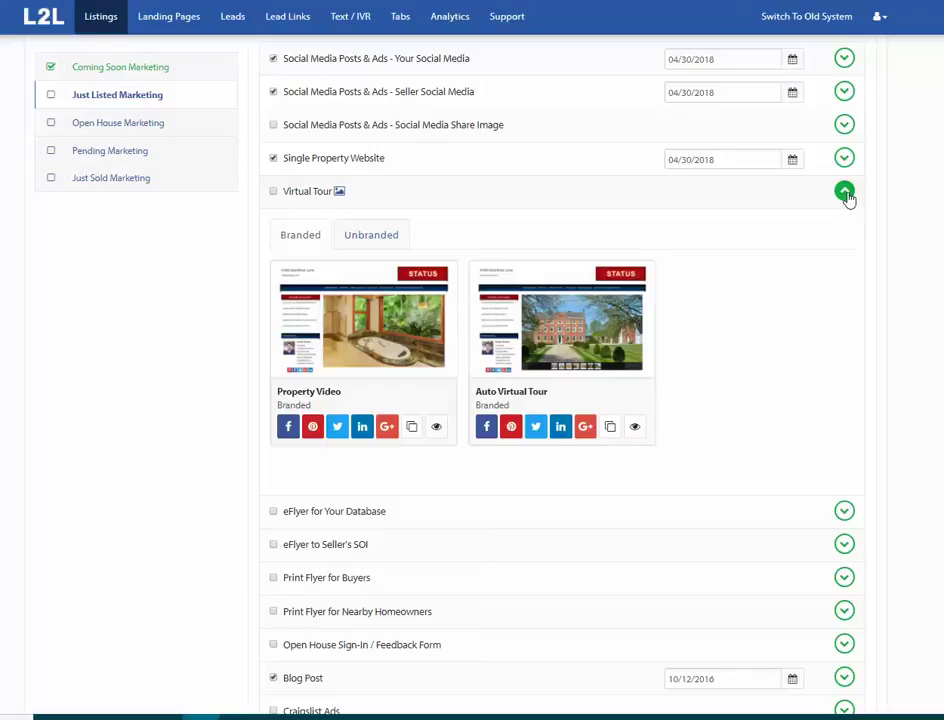
{"action": "left_click", "coordinate": [436, 428]}
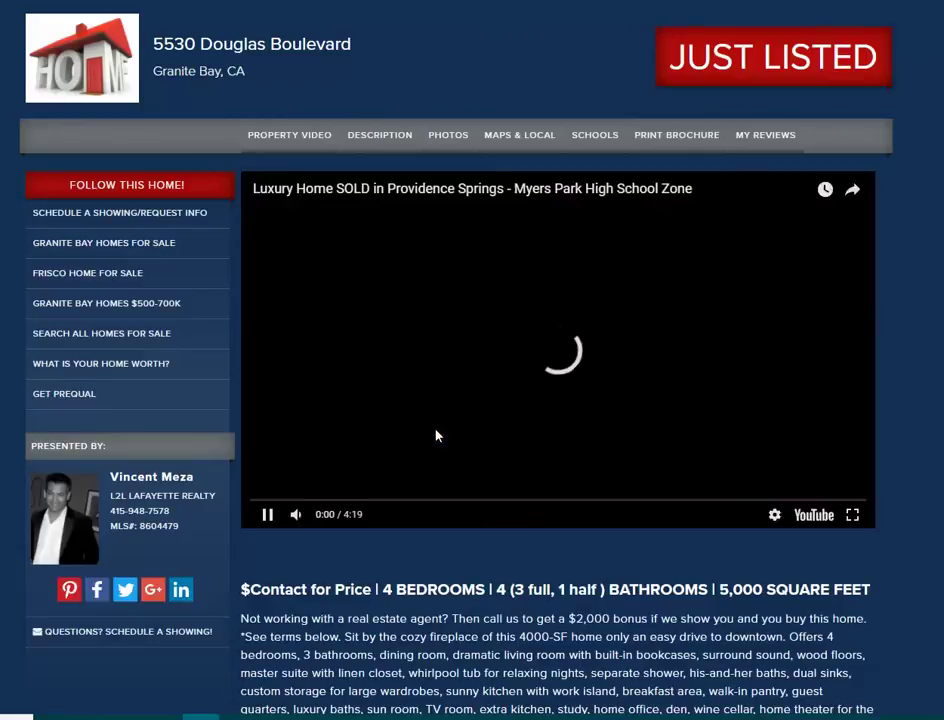
- Play and pause the property video, then show the Unbranded virtual tour versions
{"action": "left_click", "coordinate": [269, 520]}
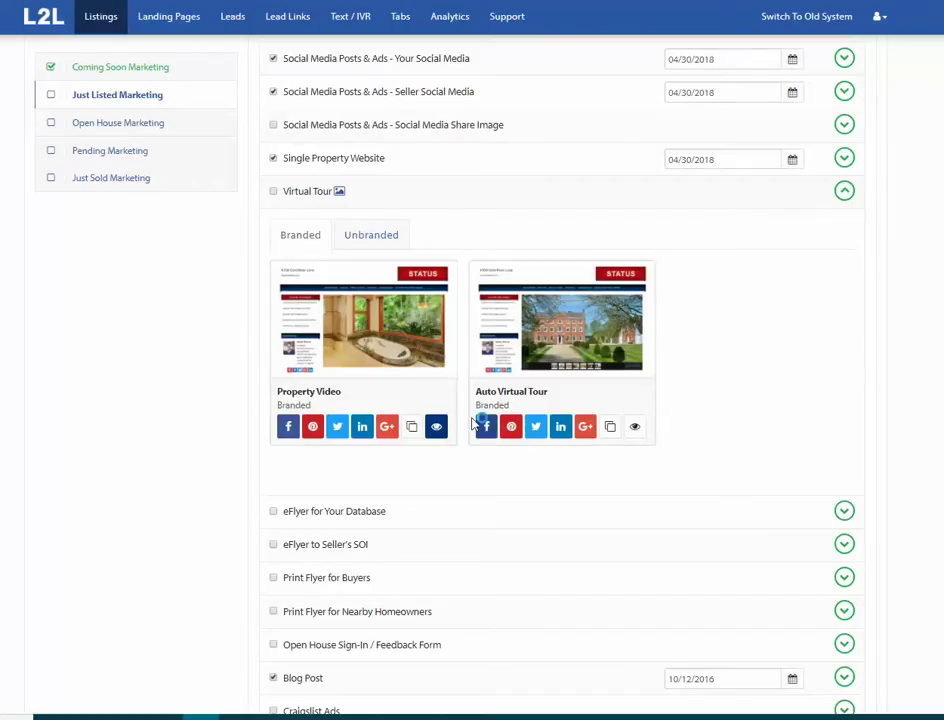
{"action": "left_click", "coordinate": [369, 235]}
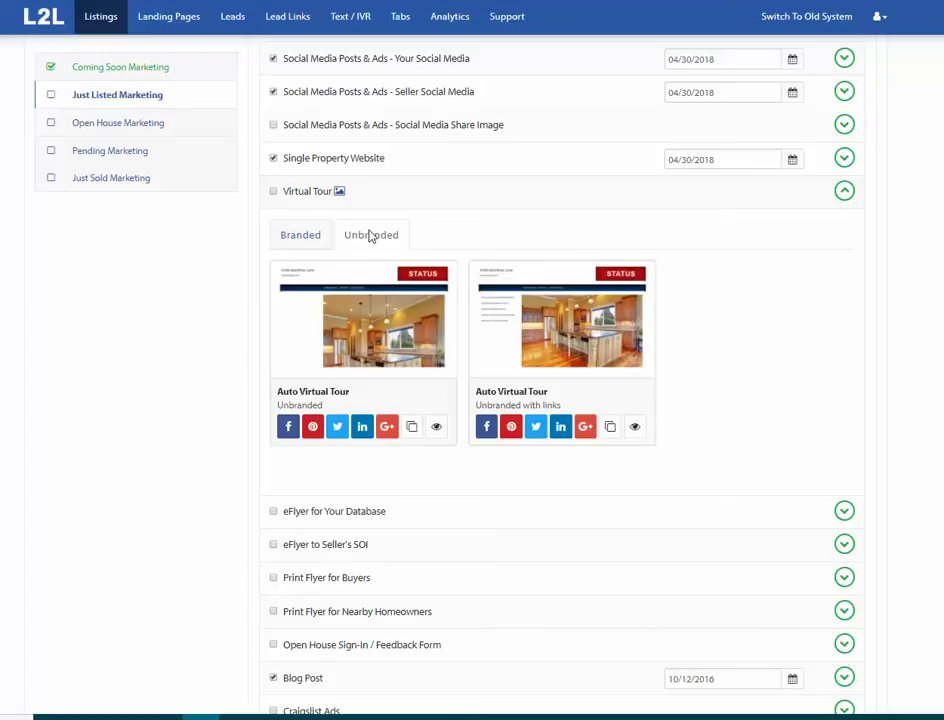
{"action": "left_click", "coordinate": [301, 240]}
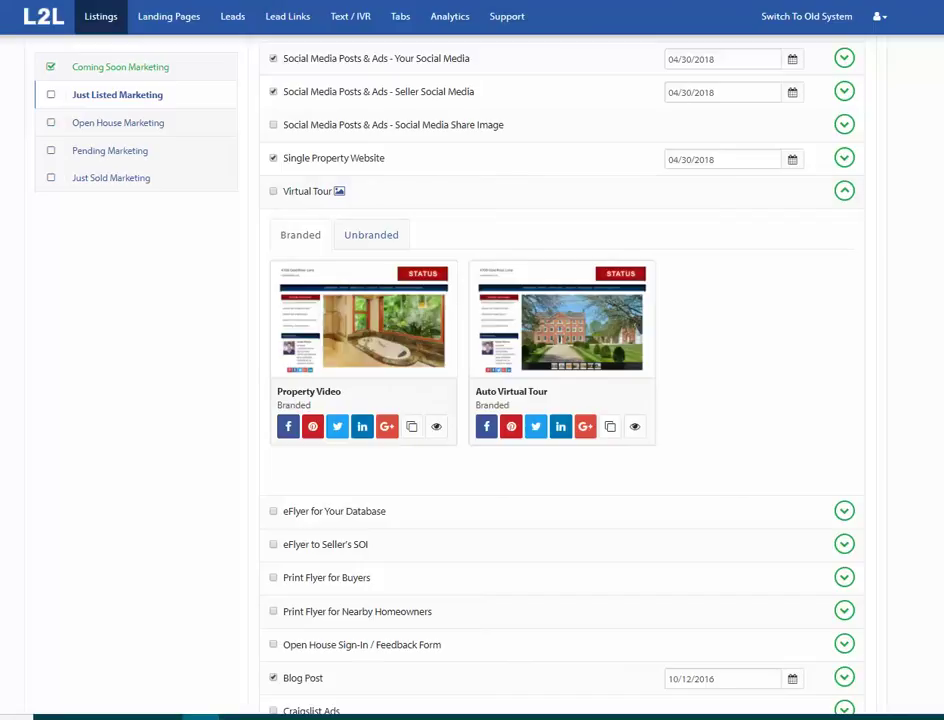
- Check off Virtual Tour for 04/30/2018, collapse its previews, and expand eFlyer for Your Database
{"action": "scroll", "coordinate": [400, 314], "scroll_direction": "down", "scroll_amount": 3}
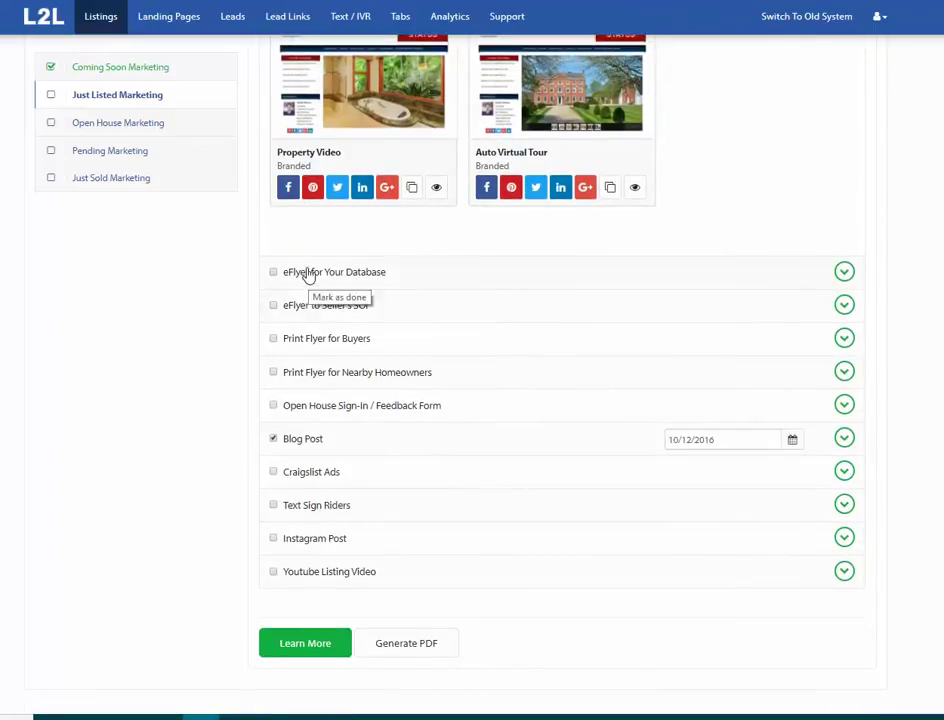
{"action": "scroll", "coordinate": [560, 400], "scroll_direction": "up", "scroll_amount": 3}
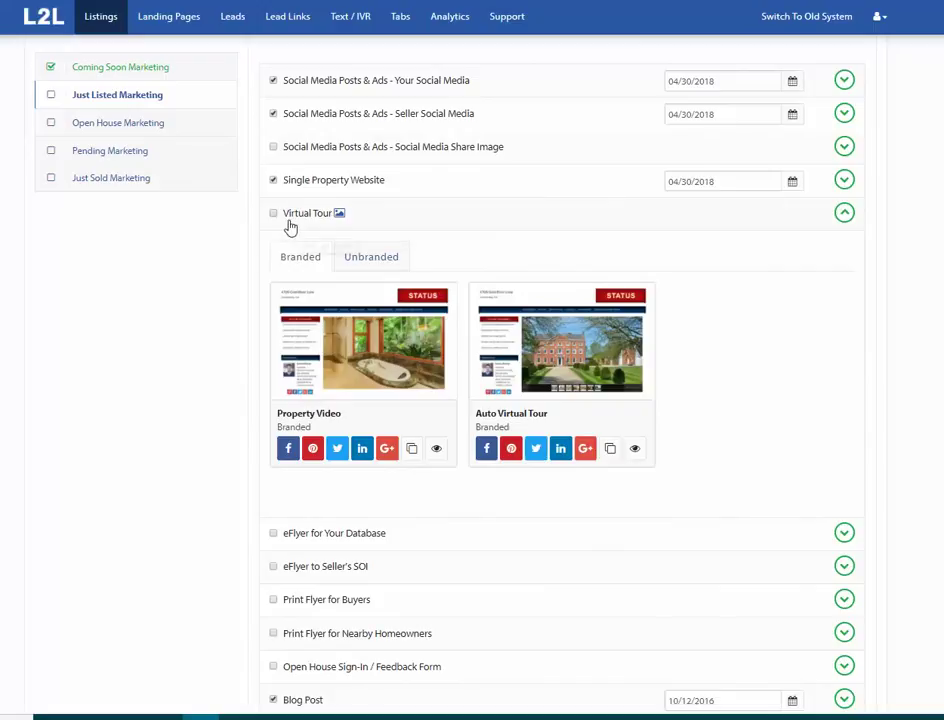
{"action": "left_click", "coordinate": [273, 213]}
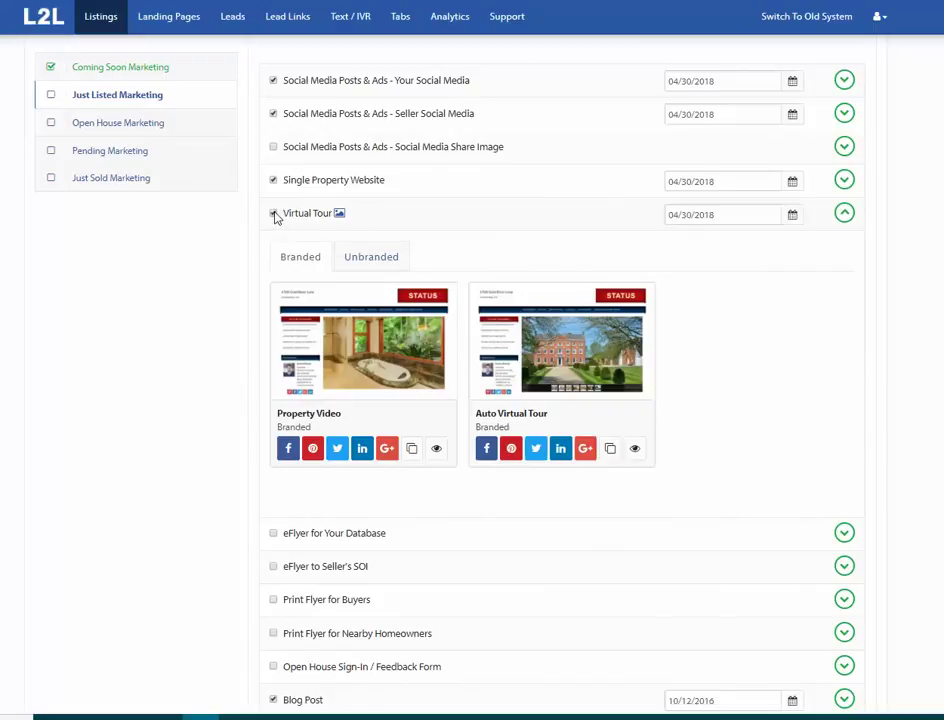
{"action": "left_click", "coordinate": [844, 214]}
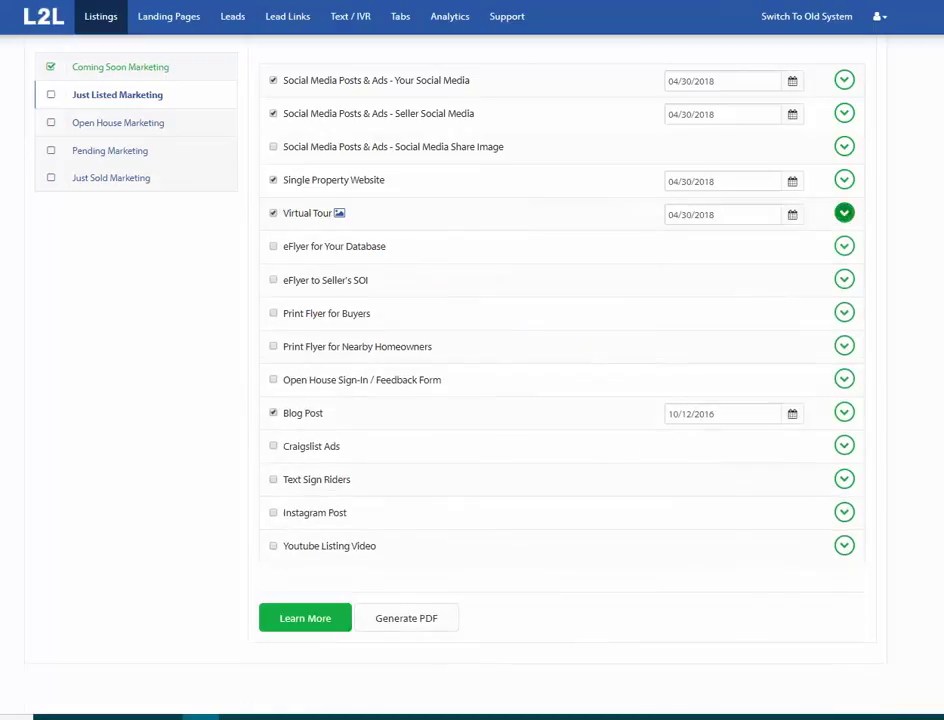
{"action": "scroll", "coordinate": [628, 219], "scroll_direction": "down", "scroll_amount": 1}
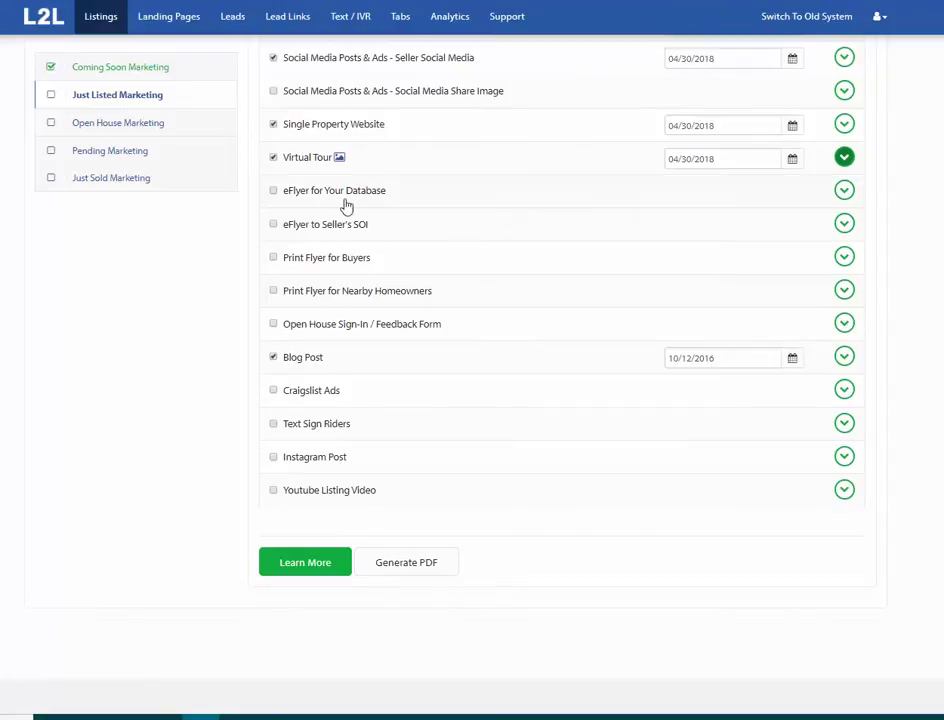
{"action": "left_click", "coordinate": [844, 192]}
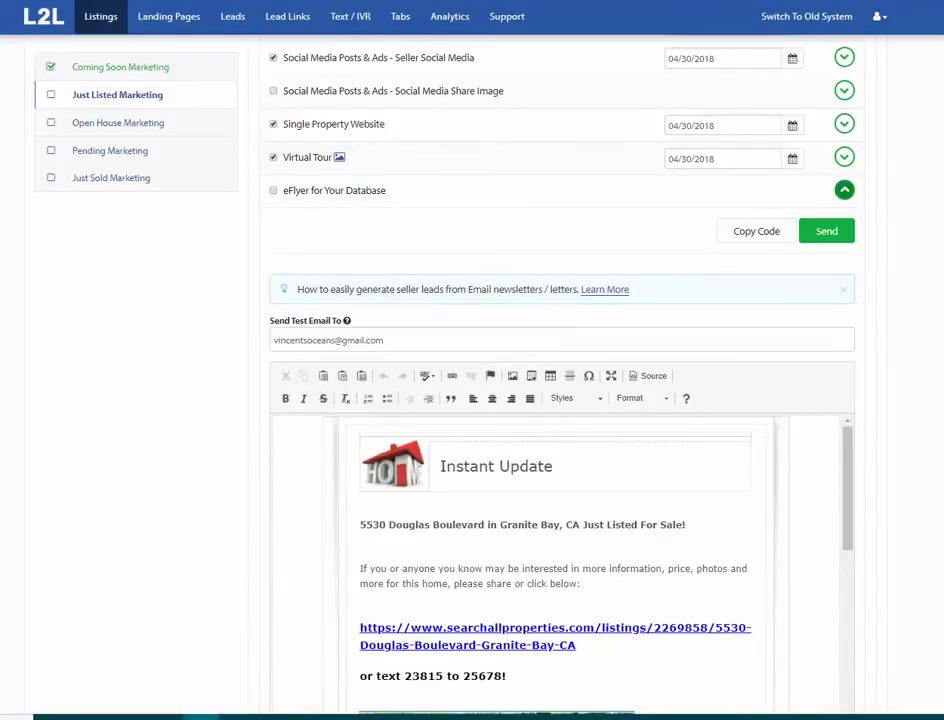
{"action": "scroll", "coordinate": [560, 400], "scroll_direction": "down", "scroll_amount": 6}
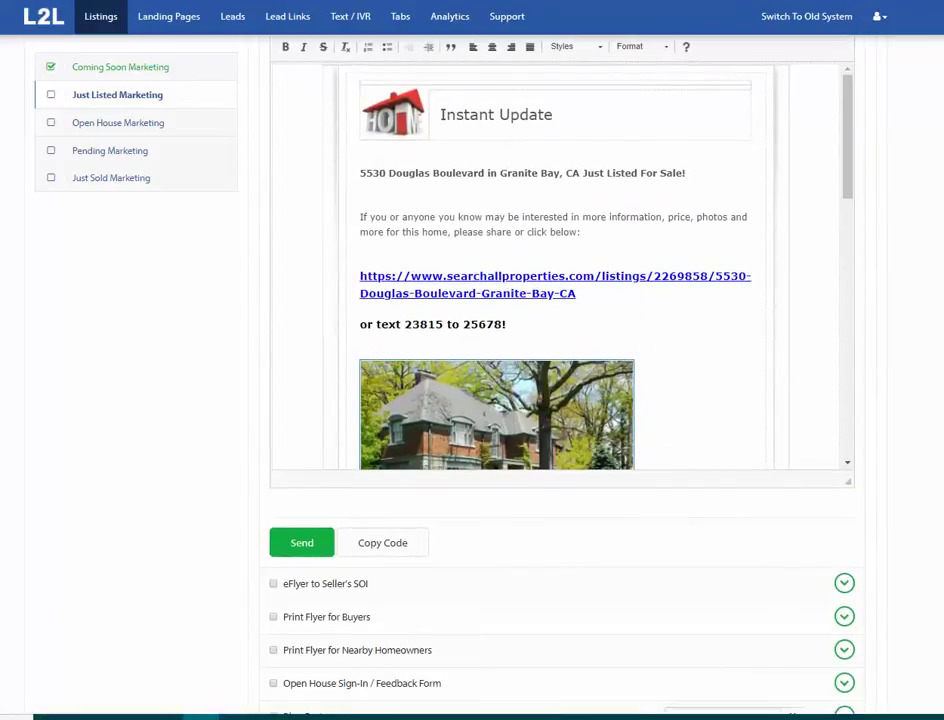
{"action": "left_click_drag", "start_coordinate": [852, 168], "coordinate": [845, 132]}
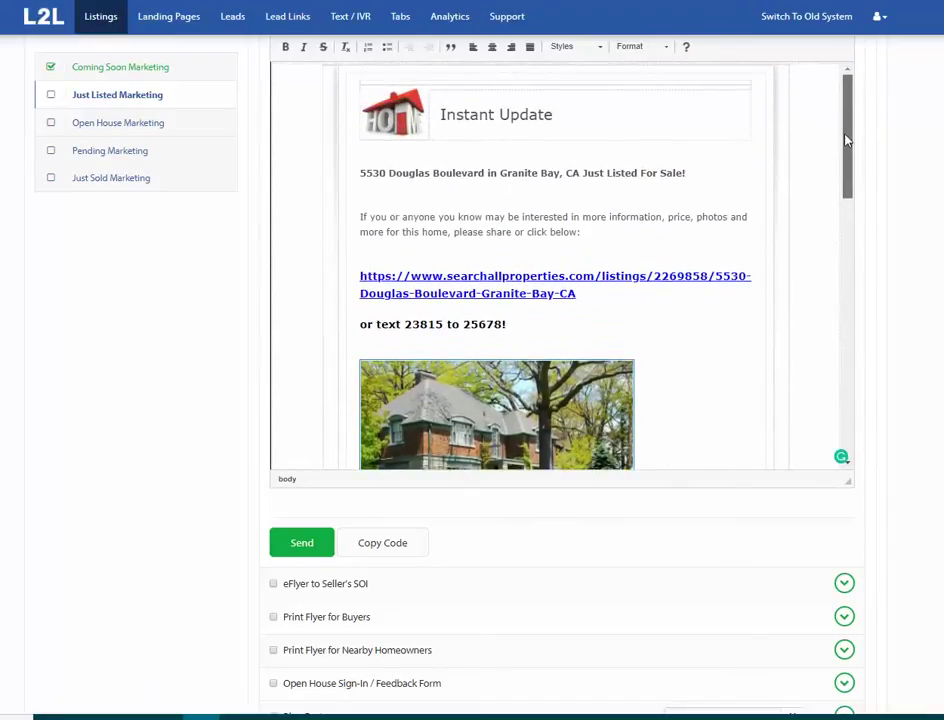
{"action": "left_click_drag", "start_coordinate": [845, 145], "coordinate": [855, 203]}
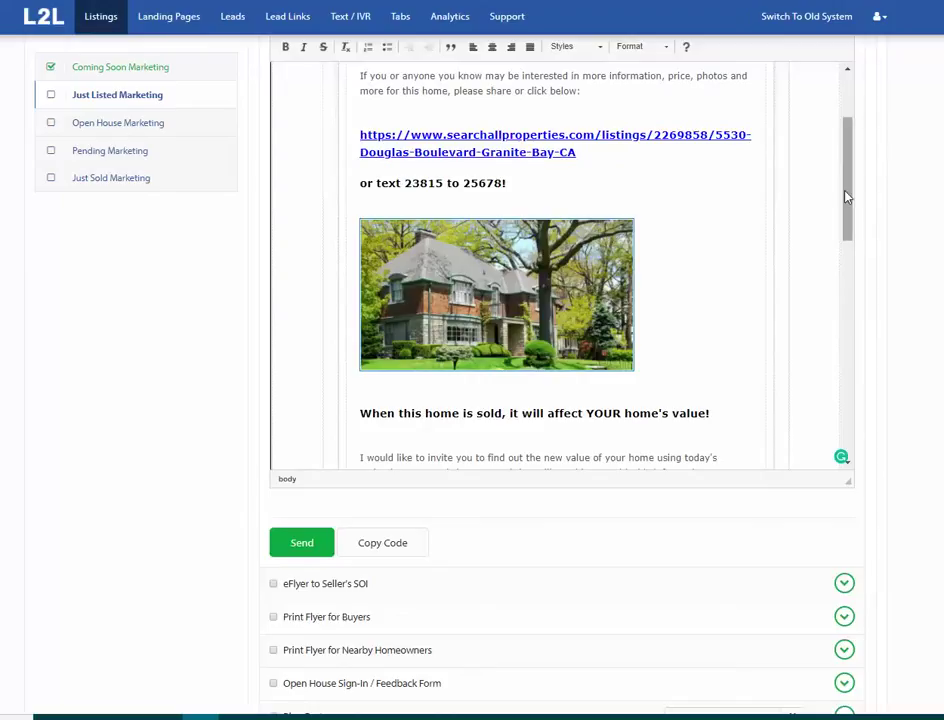
{"action": "left_click_drag", "start_coordinate": [845, 196], "coordinate": [855, 320]}
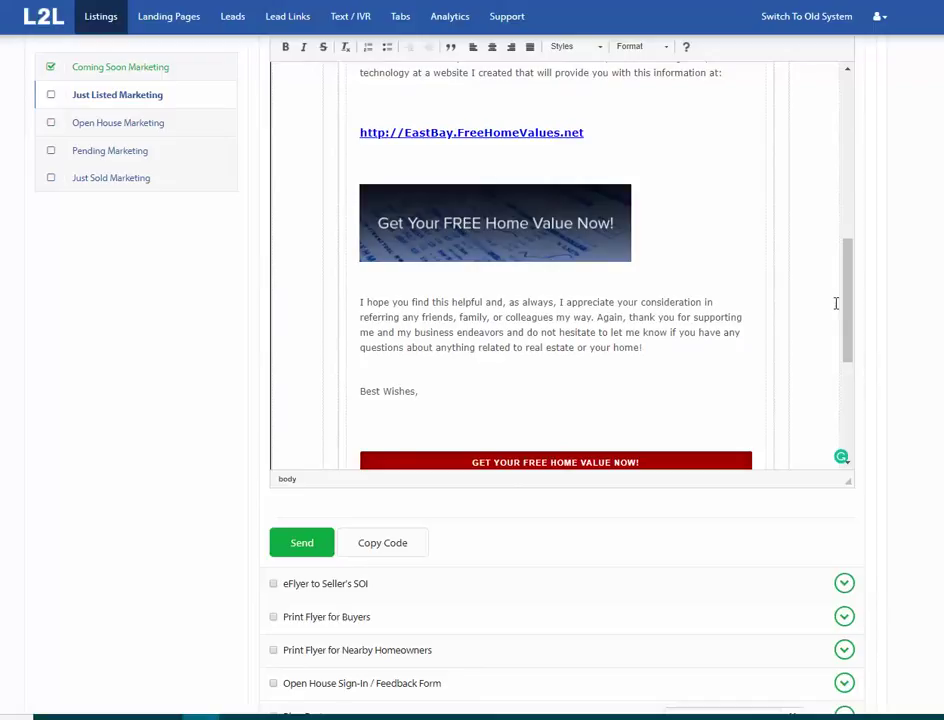
{"action": "left_click_drag", "start_coordinate": [847, 286], "coordinate": [860, 371]}
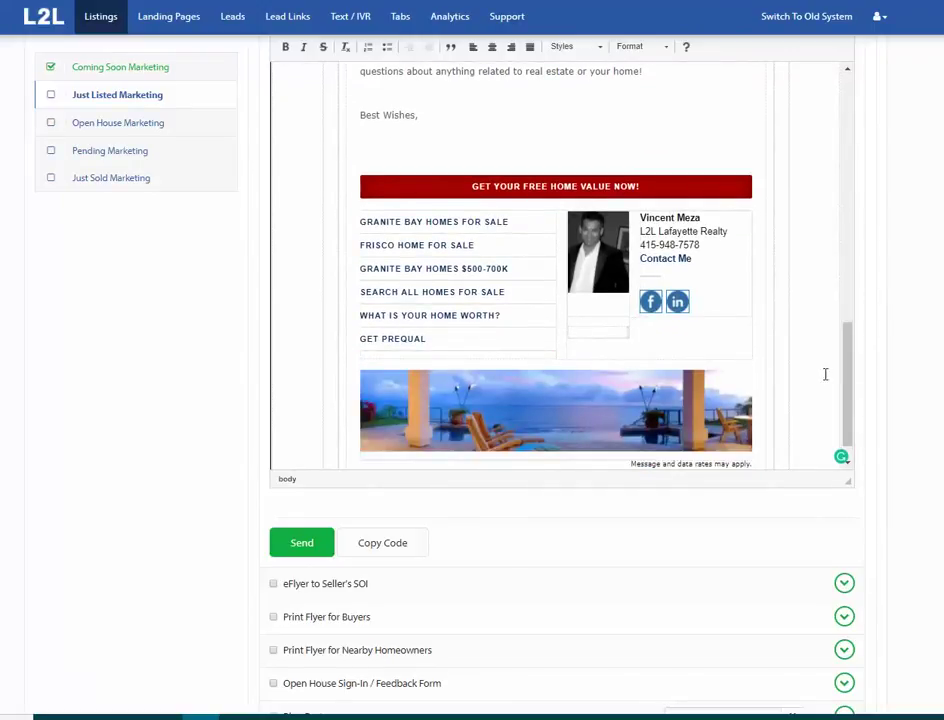
{"action": "left_click_drag", "start_coordinate": [849, 432], "coordinate": [832, 175]}
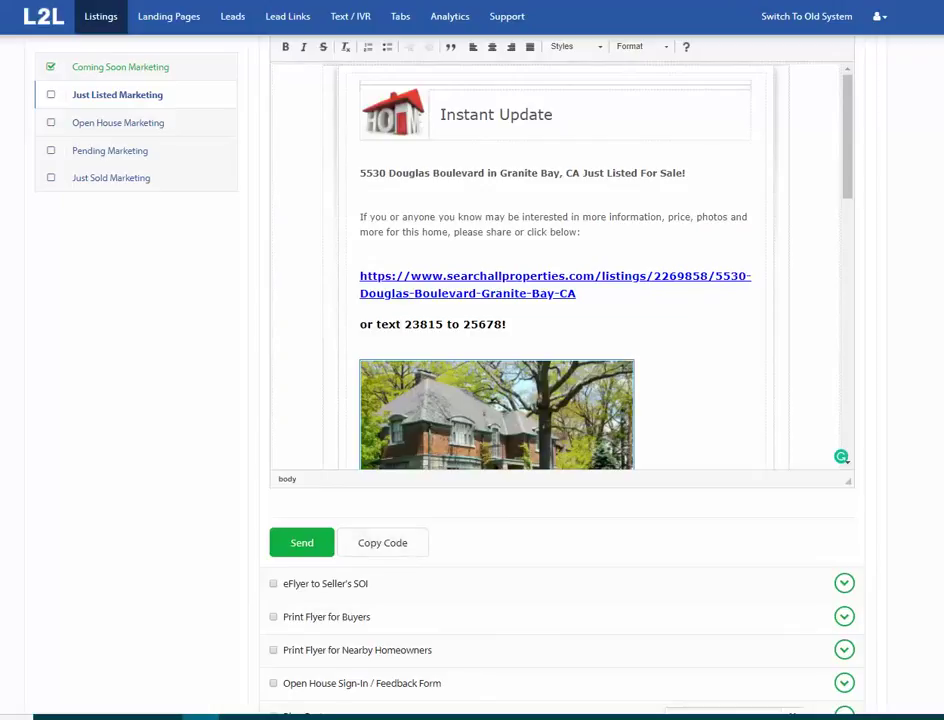
- Scroll through the eFlyer for Your Database email preview
{"action": "scroll", "coordinate": [560, 300], "scroll_direction": "up", "scroll_amount": 1}
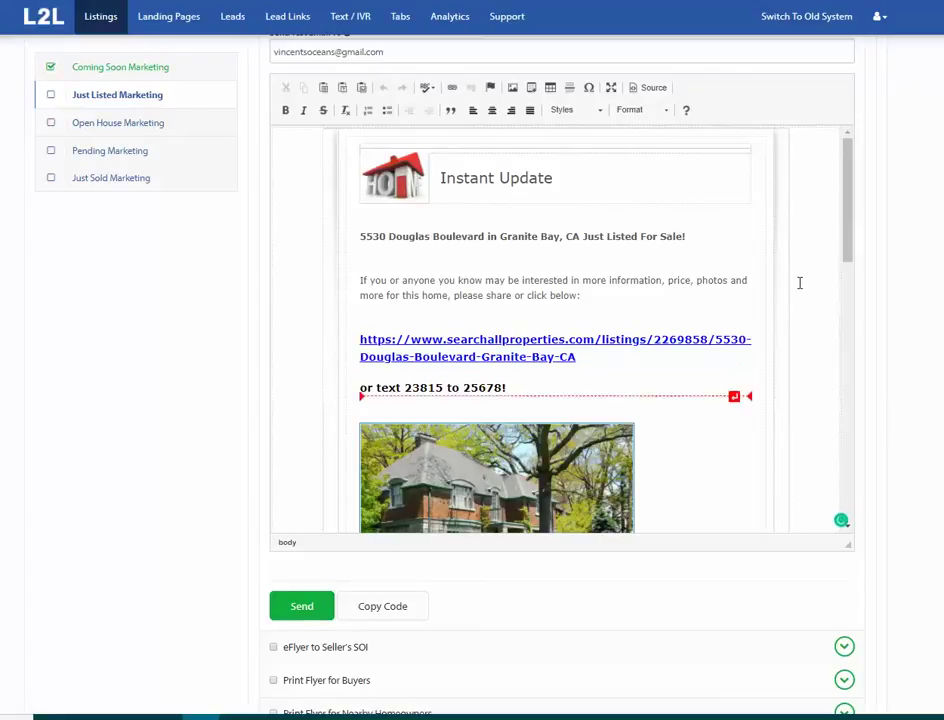
{"action": "left_click_drag", "start_coordinate": [851, 223], "coordinate": [862, 486]}
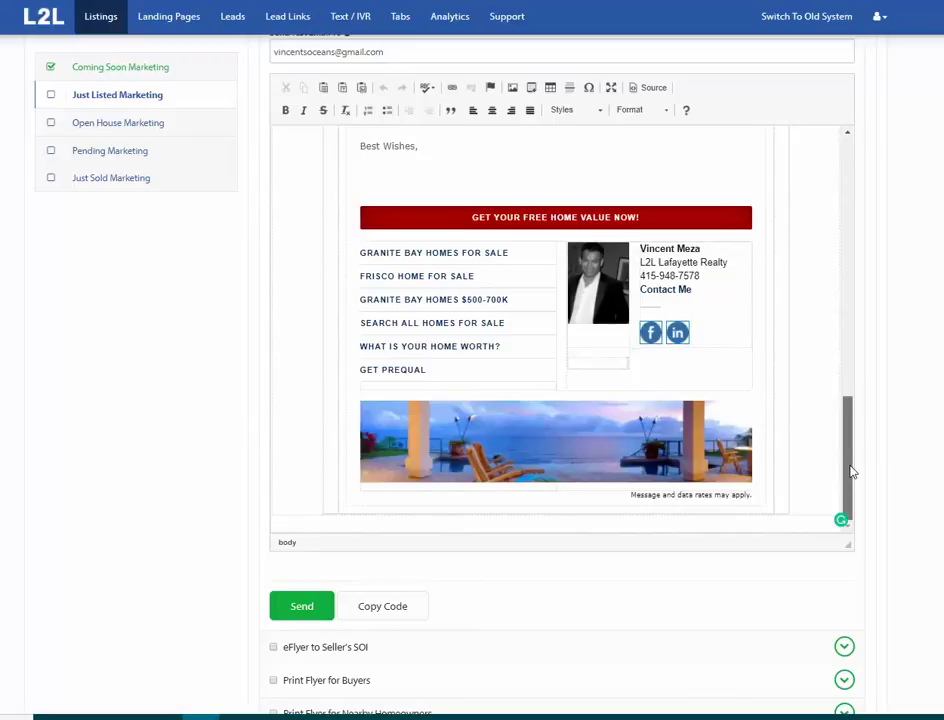
{"action": "left_click_drag", "start_coordinate": [852, 471], "coordinate": [852, 468]}
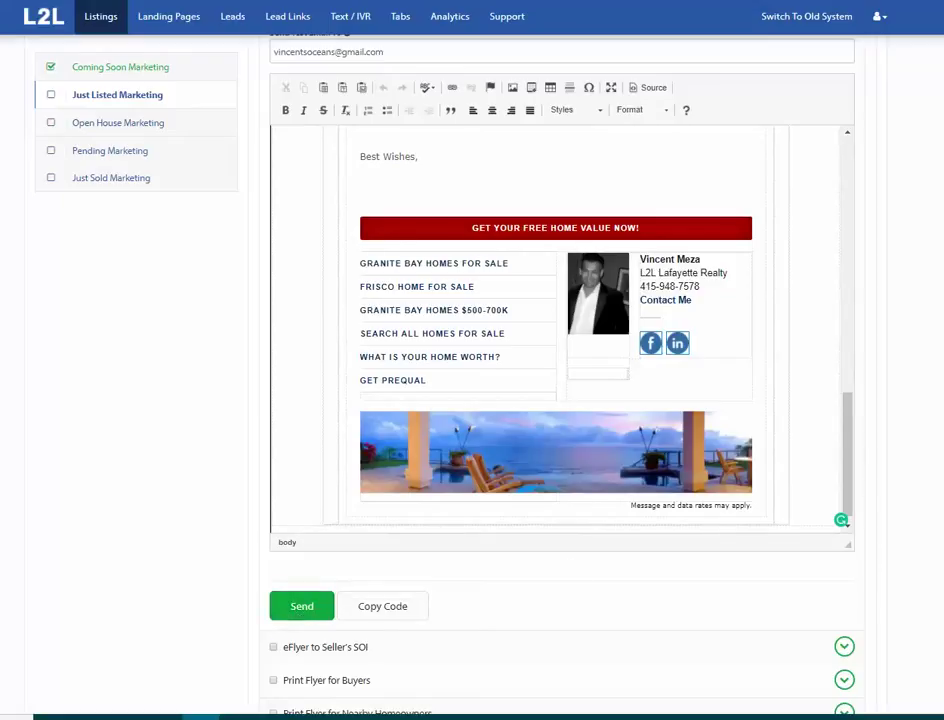
{"action": "scroll", "coordinate": [308, 610], "scroll_direction": "down", "scroll_amount": 1}
{"action": "scroll", "coordinate": [560, 400], "scroll_direction": "down", "scroll_amount": 3}
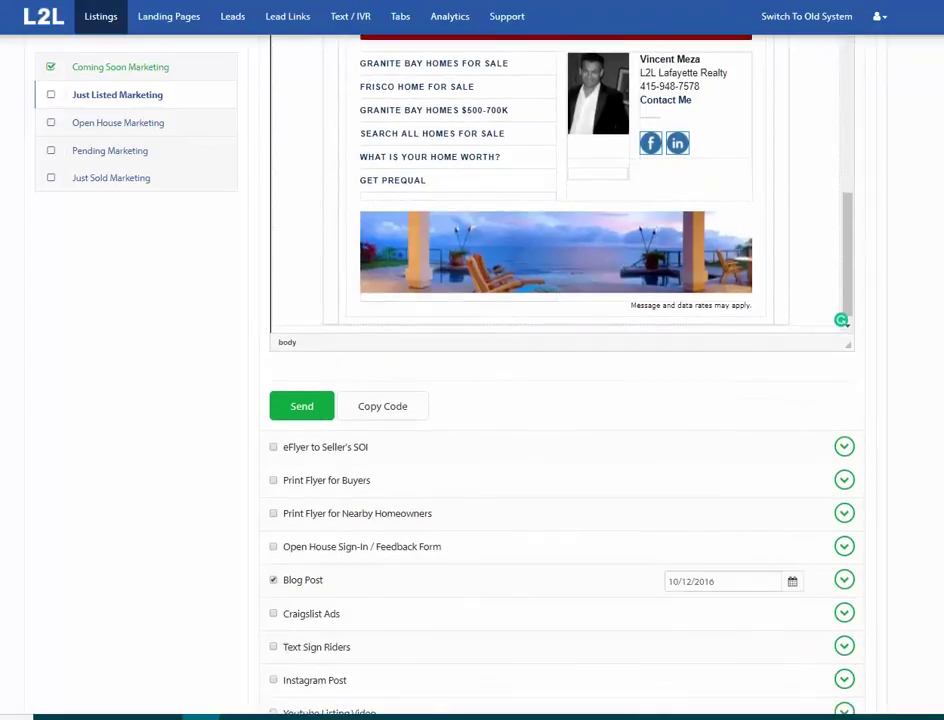
{"action": "scroll", "coordinate": [560, 400], "scroll_direction": "up", "scroll_amount": 5}
{"action": "scroll", "coordinate": [807, 284], "scroll_direction": "down", "scroll_amount": 1}
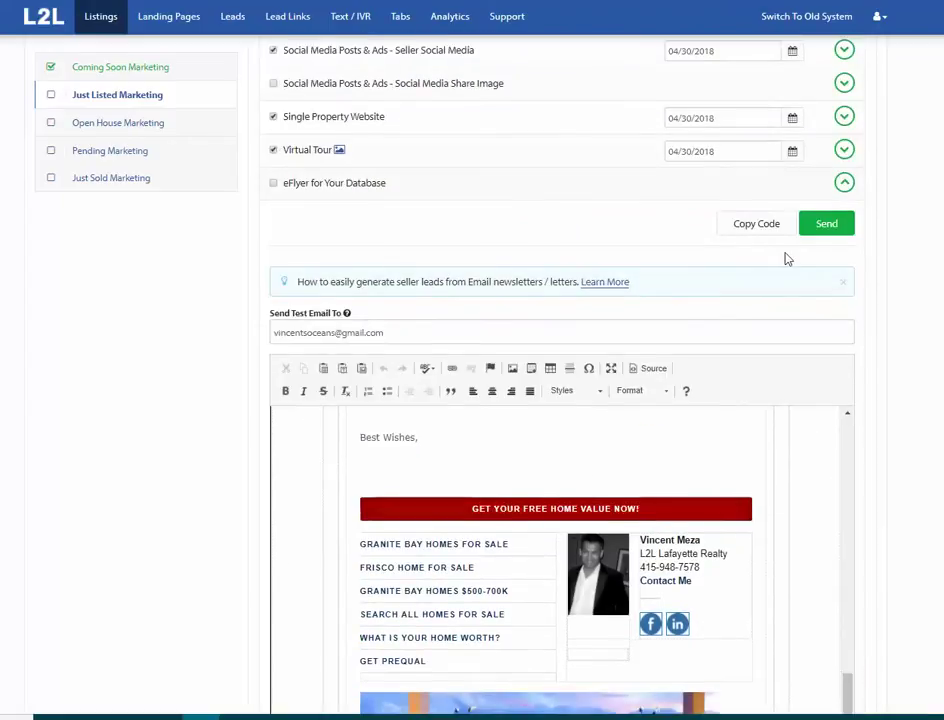
- Check off eFlyer for Your Database for 04/30/2018, collapse it, and expand eFlyer to Seller's SOI
{"action": "left_click", "coordinate": [274, 184]}
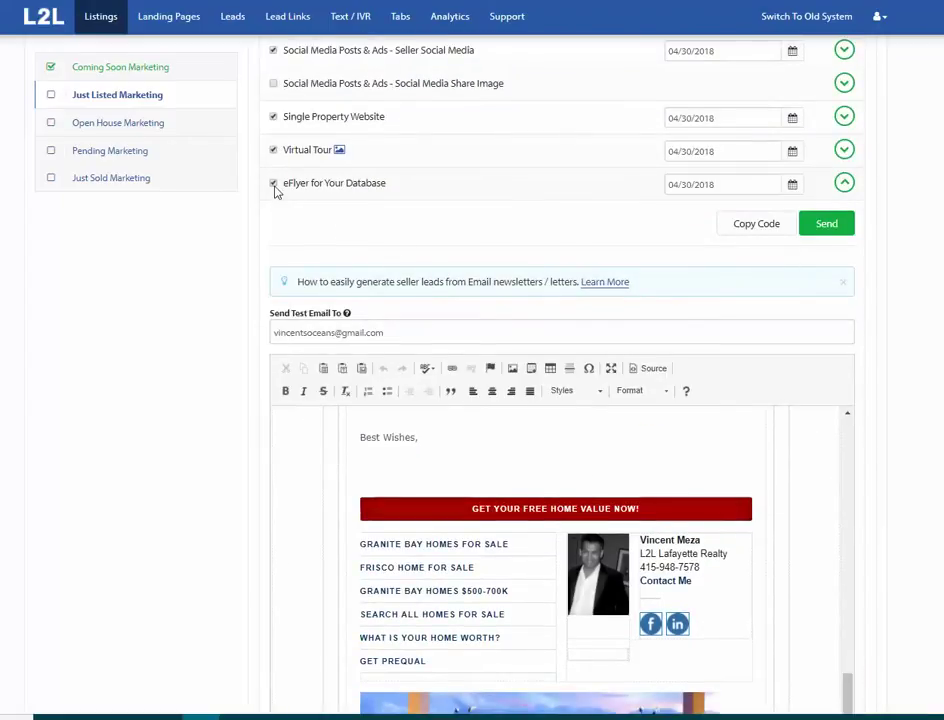
{"action": "left_click", "coordinate": [845, 186]}
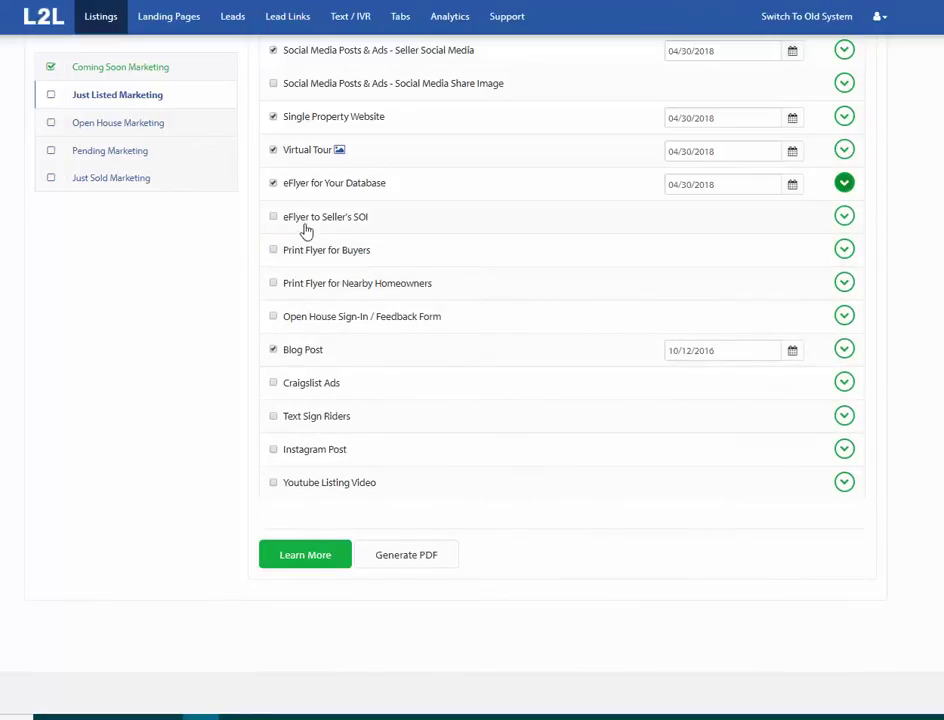
{"action": "left_click", "coordinate": [844, 216]}
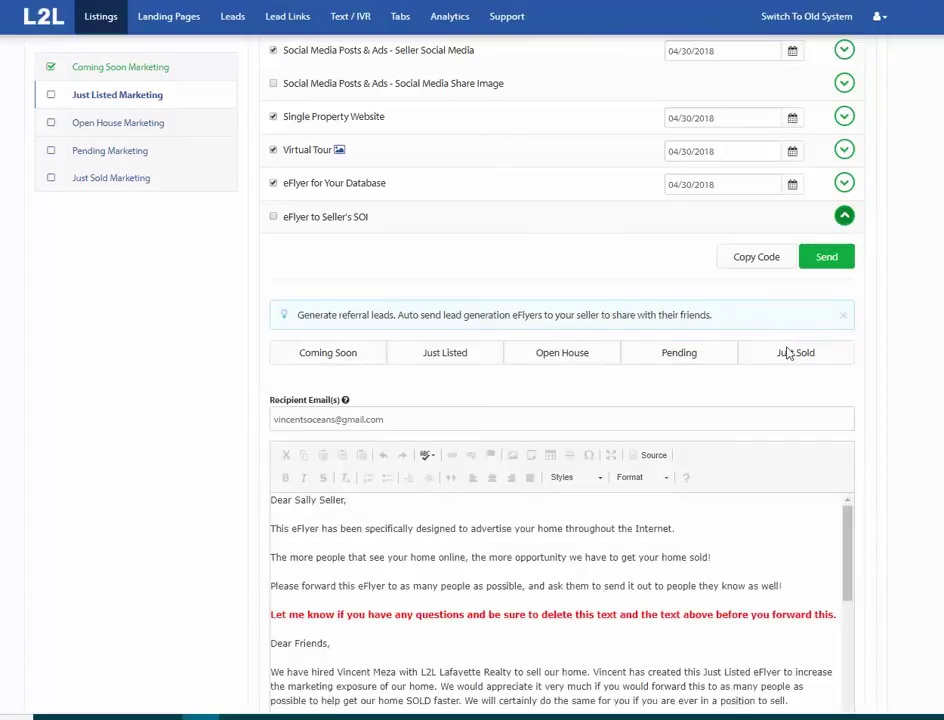
- In the seller eFlyer editor, select the 'Dear Friends' message through its thanks
{"action": "scroll", "coordinate": [824, 280], "scroll_direction": "down", "scroll_amount": 5}
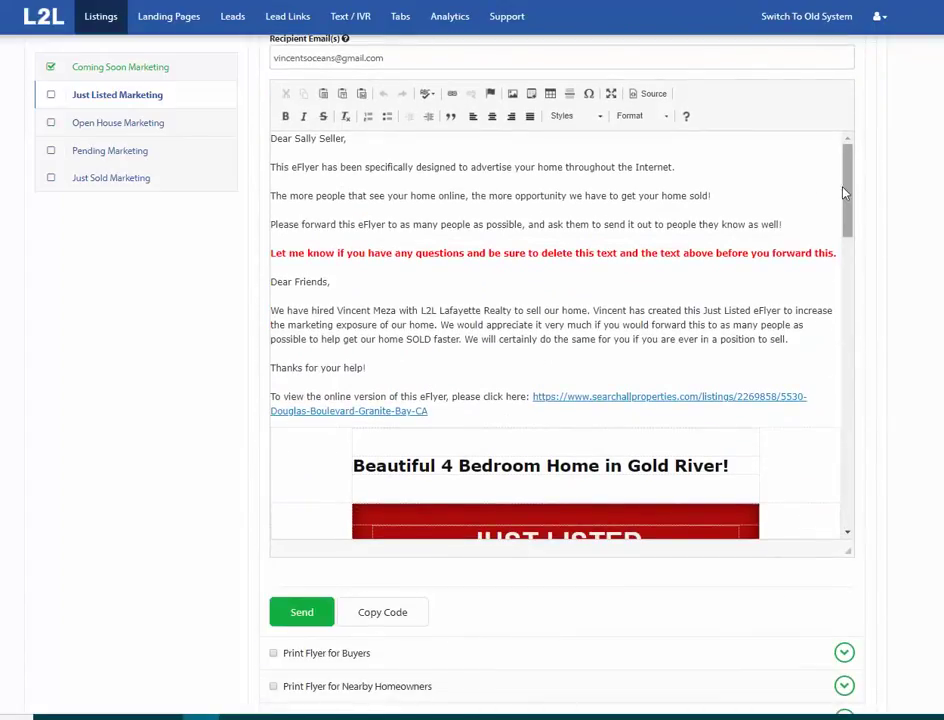
{"action": "left_click", "coordinate": [428, 366]}
{"action": "left_click_drag", "start_coordinate": [428, 366], "coordinate": [277, 281]}
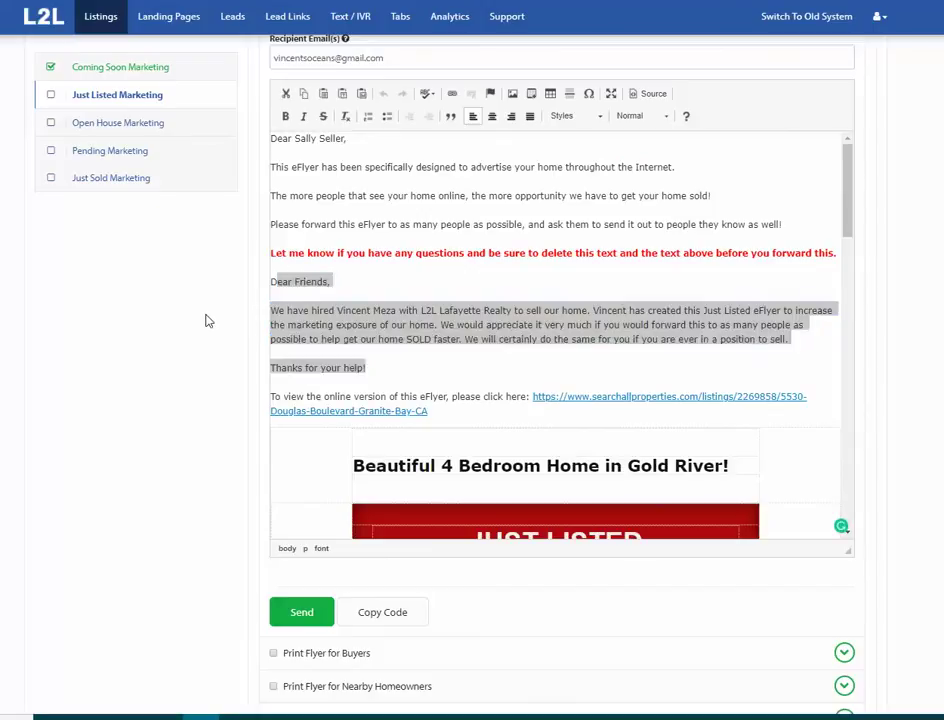
{"action": "left_click_drag", "start_coordinate": [845, 185], "coordinate": [905, 163]}
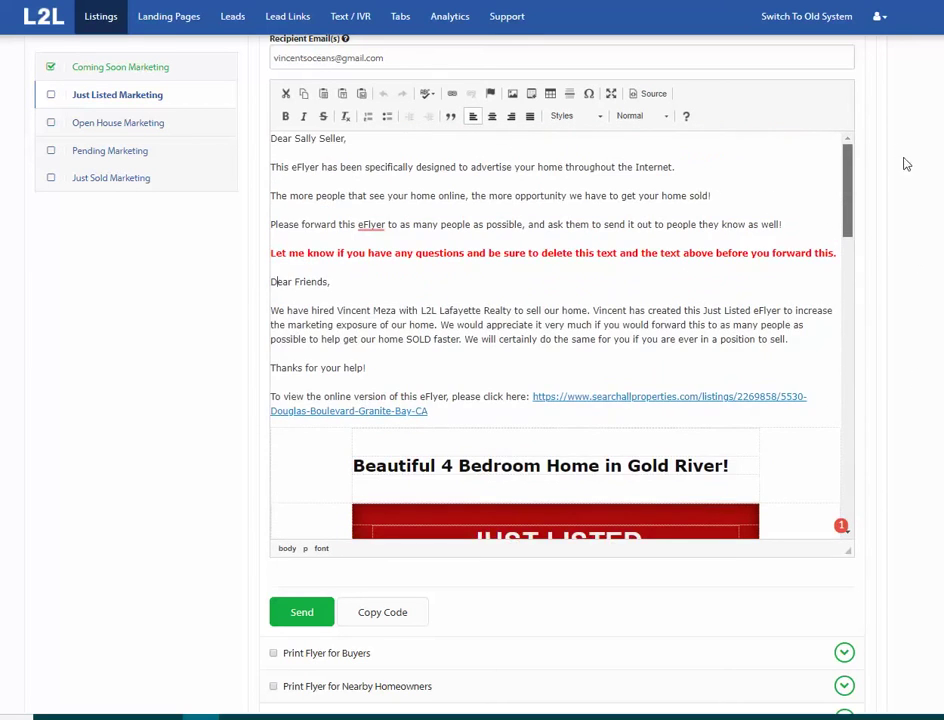
- Check off eFlyer to Seller's SOI for 04/30/2018 and collapse its referral letter panel
{"action": "scroll", "coordinate": [560, 380], "scroll_direction": "up", "scroll_amount": 4}
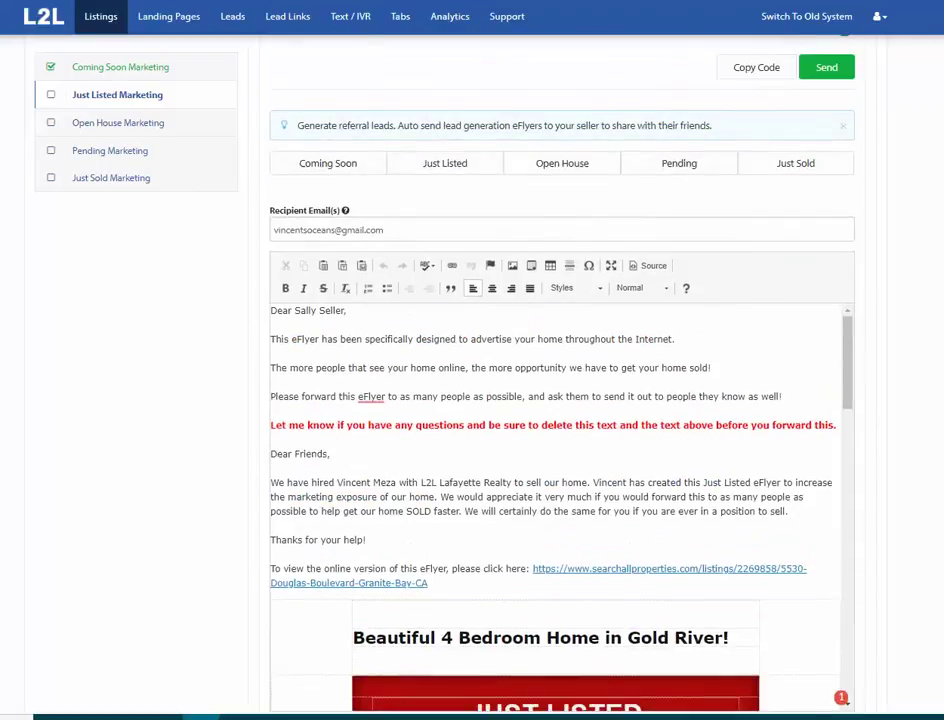
{"action": "left_click", "coordinate": [273, 211]}
{"action": "left_click", "coordinate": [844, 210]}
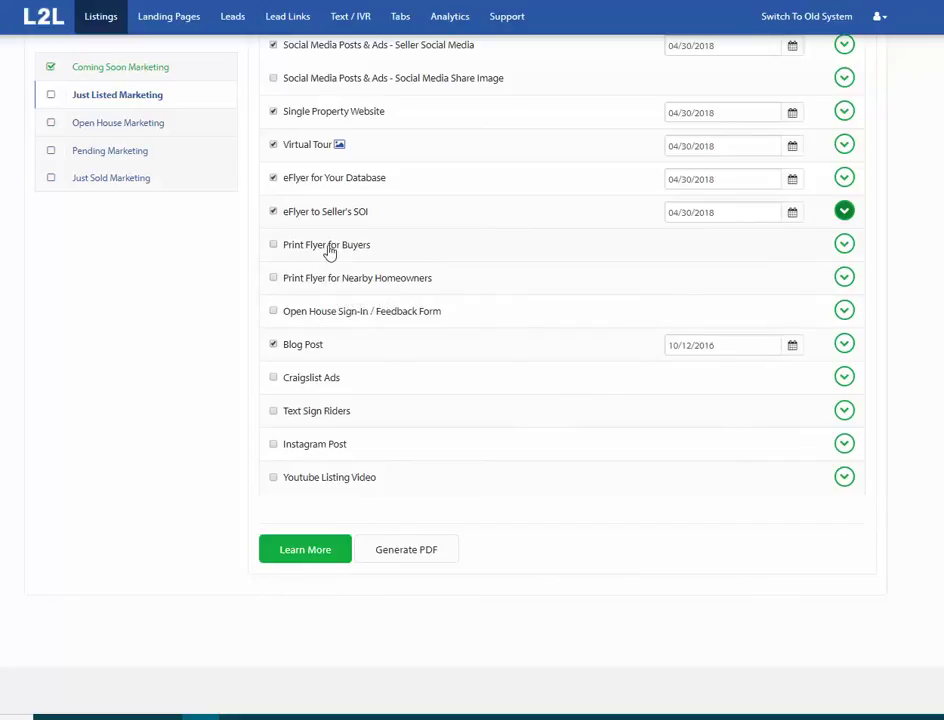
- Expand Print Flyer for Buyers to view its brochures, then check it off and collapse it
{"action": "left_click", "coordinate": [844, 245]}
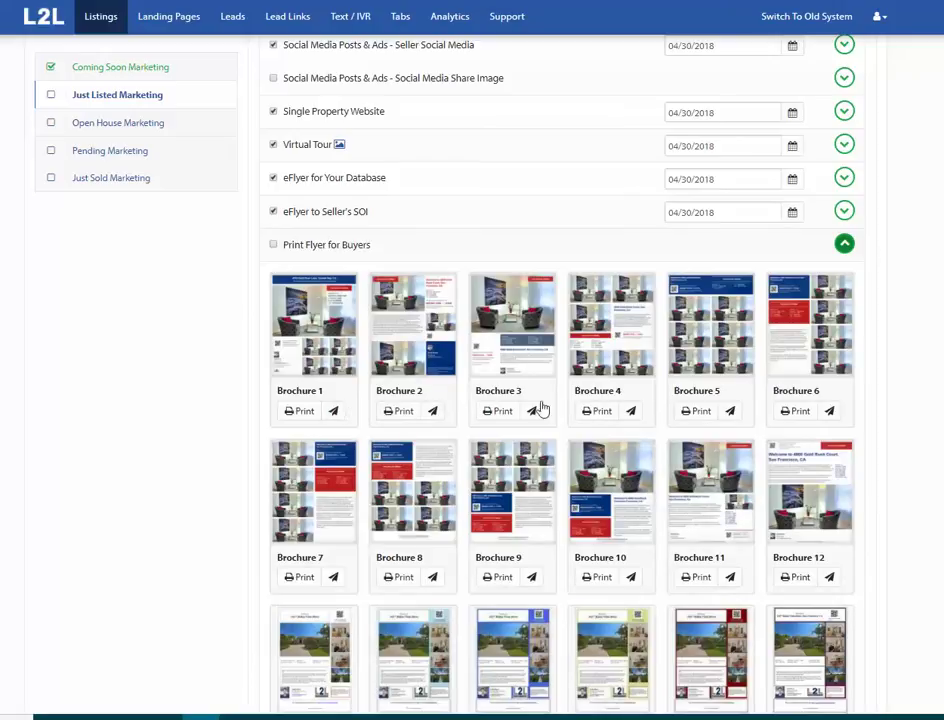
{"action": "scroll", "coordinate": [560, 400], "scroll_direction": "down", "scroll_amount": 3}
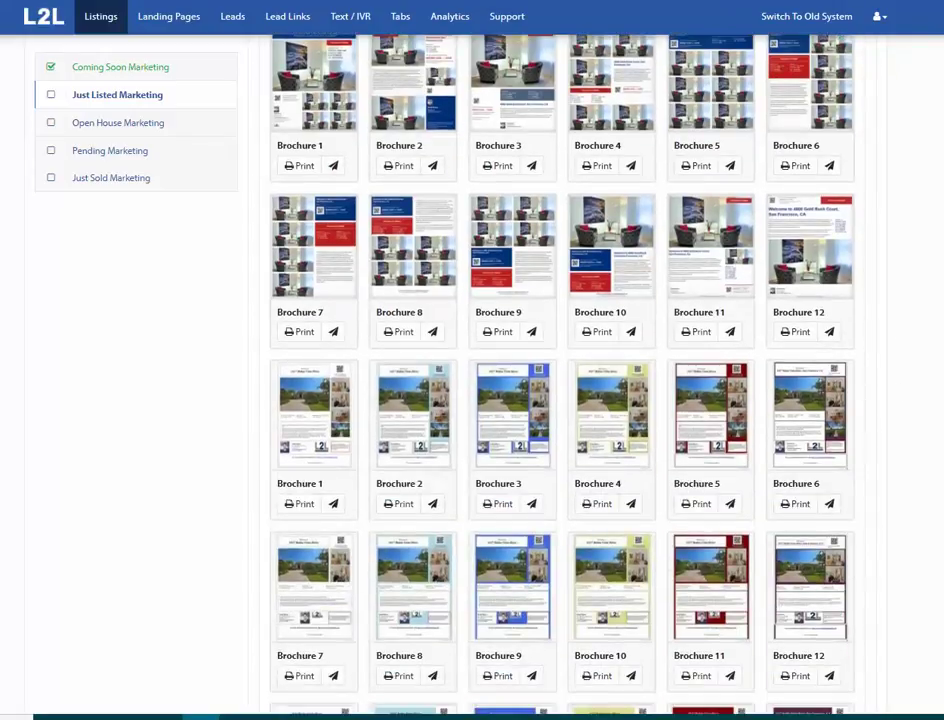
{"action": "scroll", "coordinate": [312, 263], "scroll_direction": "up", "scroll_amount": 2}
{"action": "scroll", "coordinate": [312, 263], "scroll_direction": "down", "scroll_amount": 1}
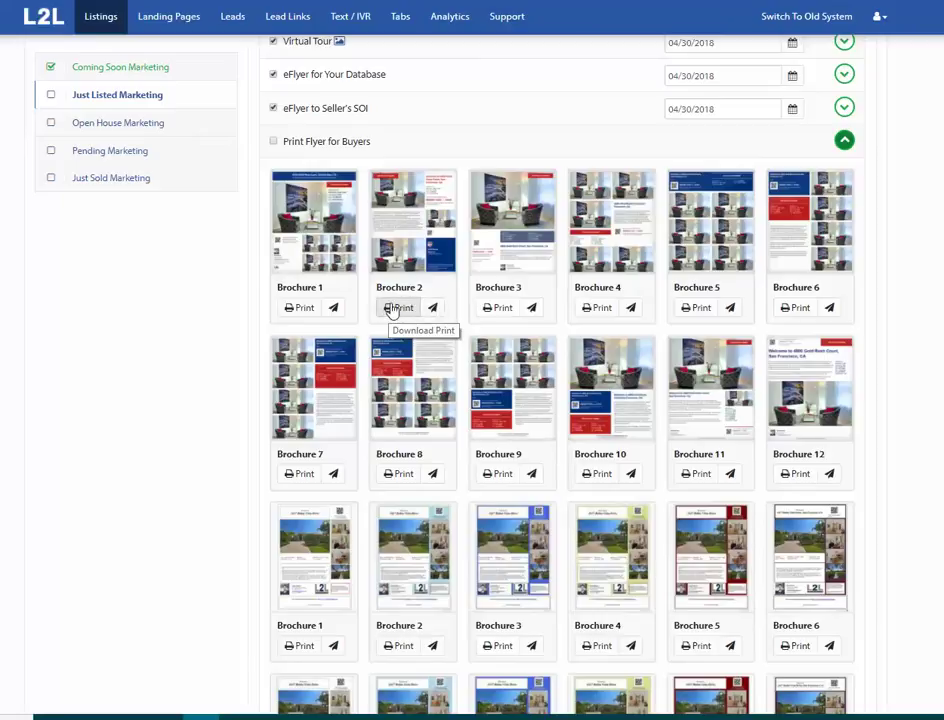
{"action": "left_click", "coordinate": [274, 145]}
{"action": "left_click", "coordinate": [844, 141]}
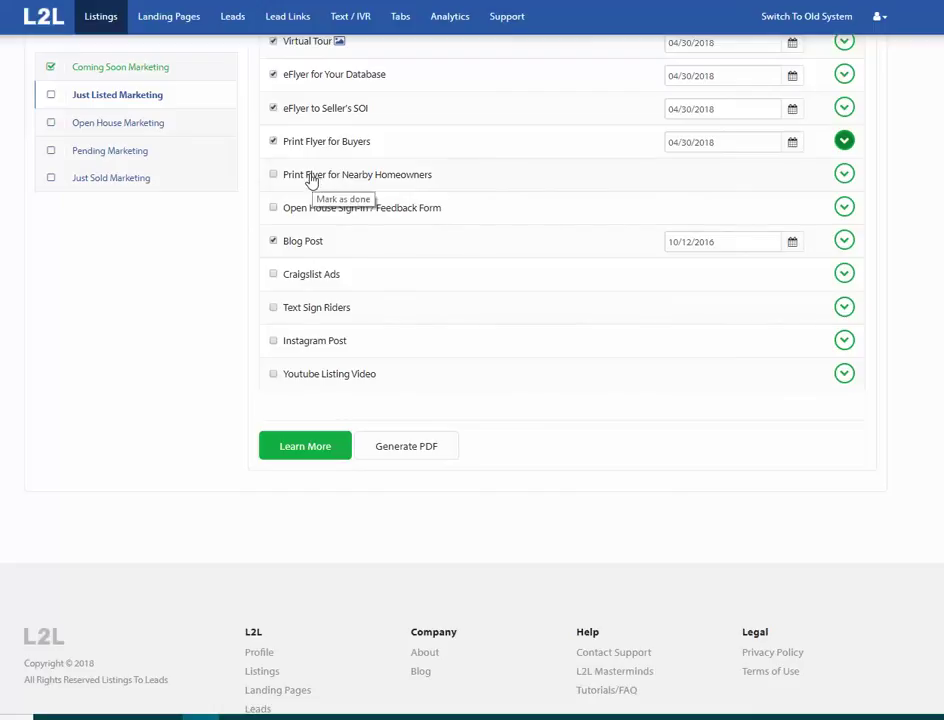
- Read through the Nearby Homeowners flyer letter, then check it off for 04/30/2018 and collapse it
{"action": "left_click", "coordinate": [843, 175]}
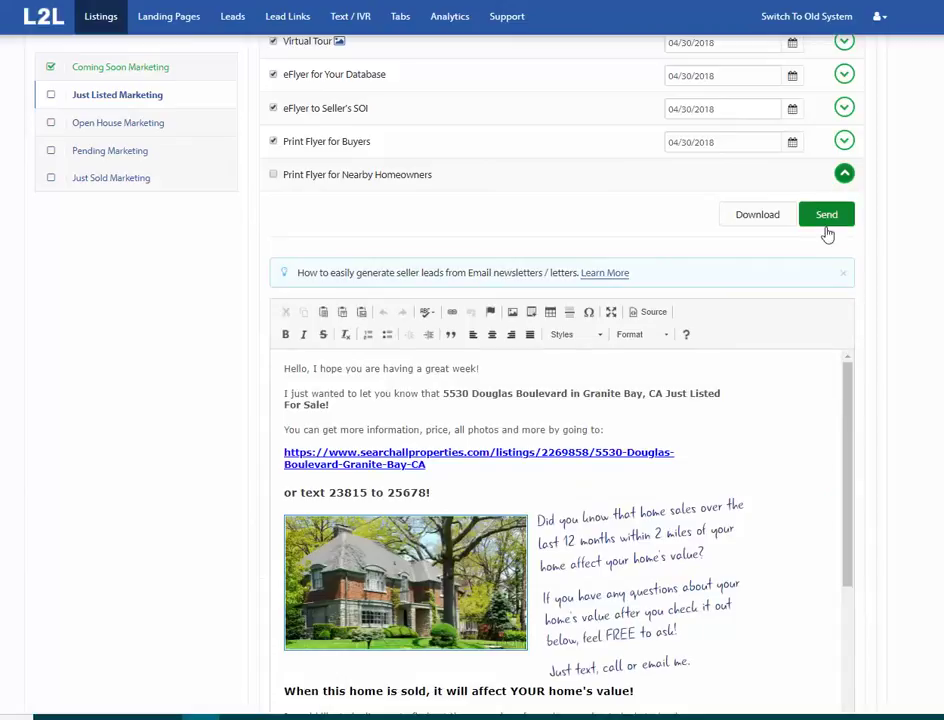
{"action": "scroll", "coordinate": [560, 380], "scroll_direction": "down", "scroll_amount": 2}
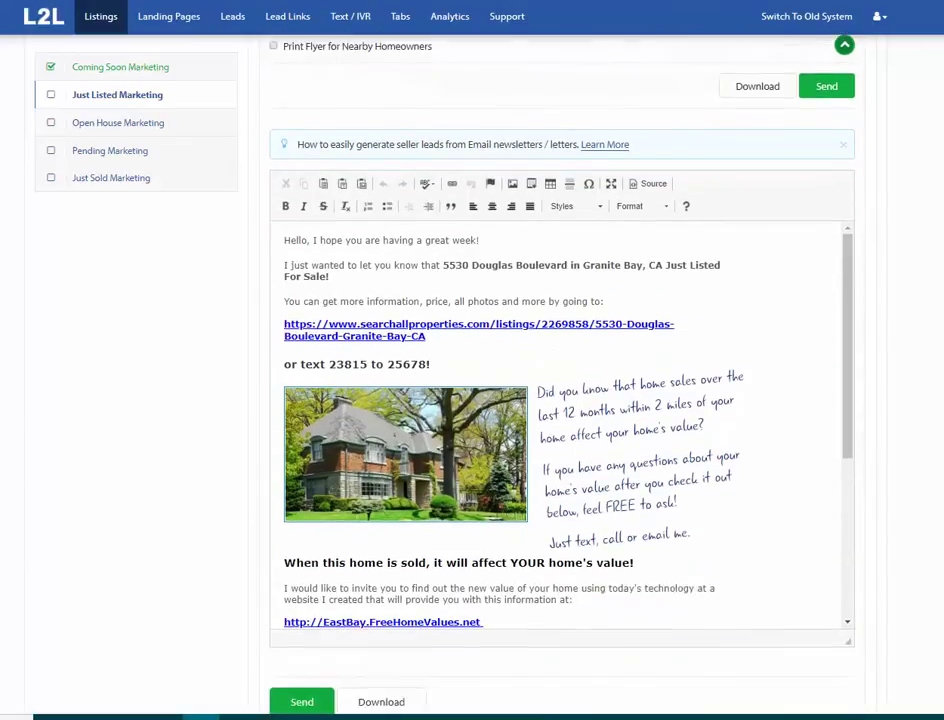
{"action": "mouse_move", "coordinate": [851, 244]}
{"action": "left_mouse_down"}
{"action": "mouse_move", "coordinate": [838, 308]}
{"action": "mouse_move", "coordinate": [845, 398]}
{"action": "mouse_move", "coordinate": [844, 228]}
{"action": "left_mouse_up"}
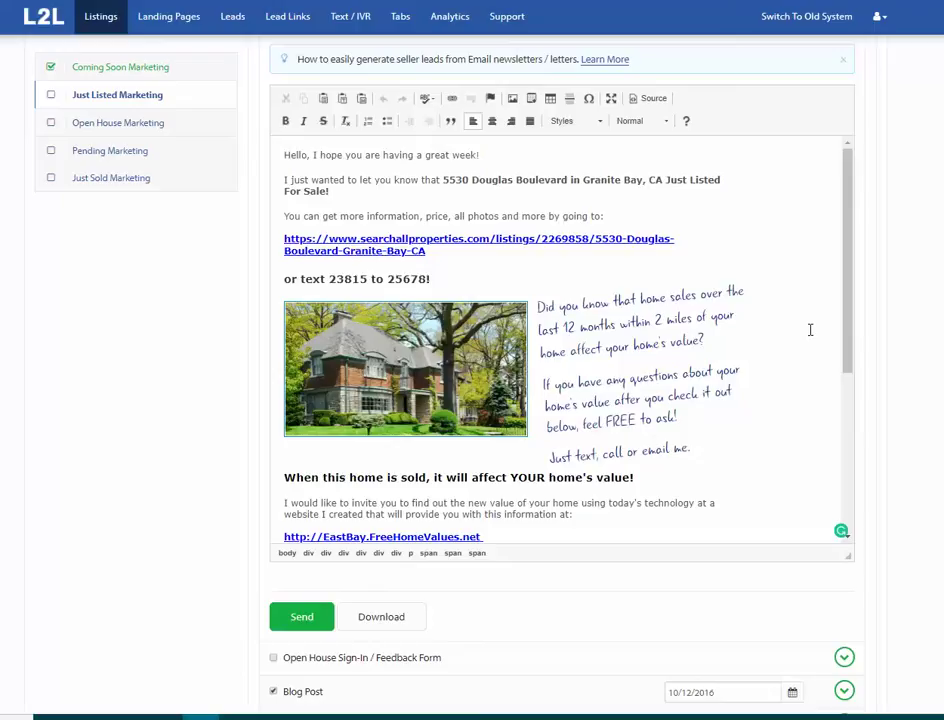
{"action": "mouse_move", "coordinate": [845, 265]}
{"action": "left_mouse_down"}
{"action": "mouse_move", "coordinate": [868, 434]}
{"action": "mouse_move", "coordinate": [879, 194]}
{"action": "left_mouse_up"}
{"action": "scroll", "coordinate": [560, 380], "scroll_direction": "up", "scroll_amount": 2}
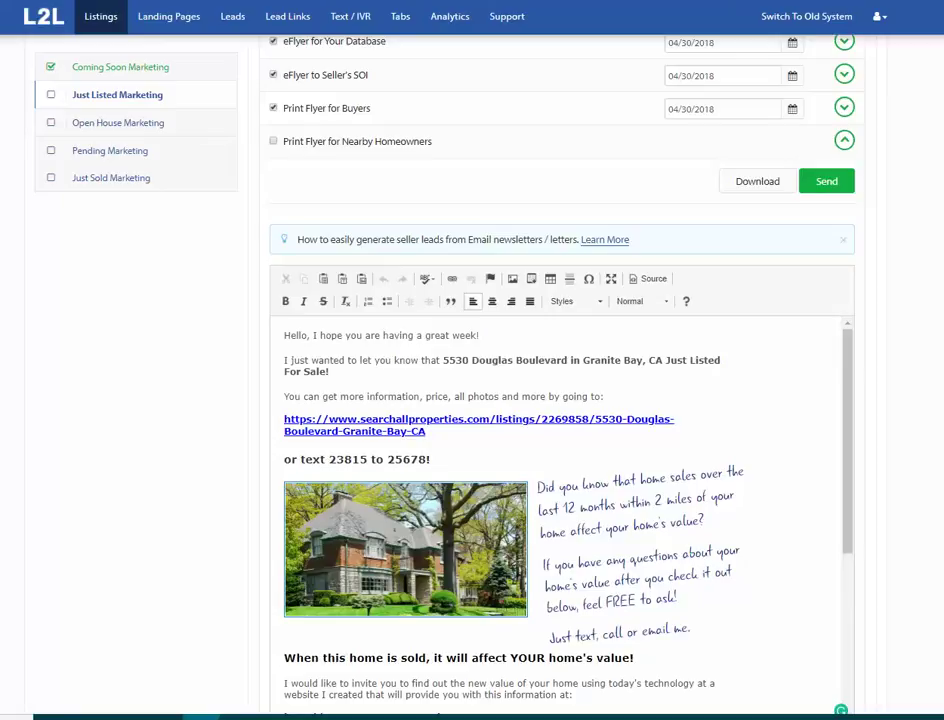
{"action": "left_click", "coordinate": [276, 146]}
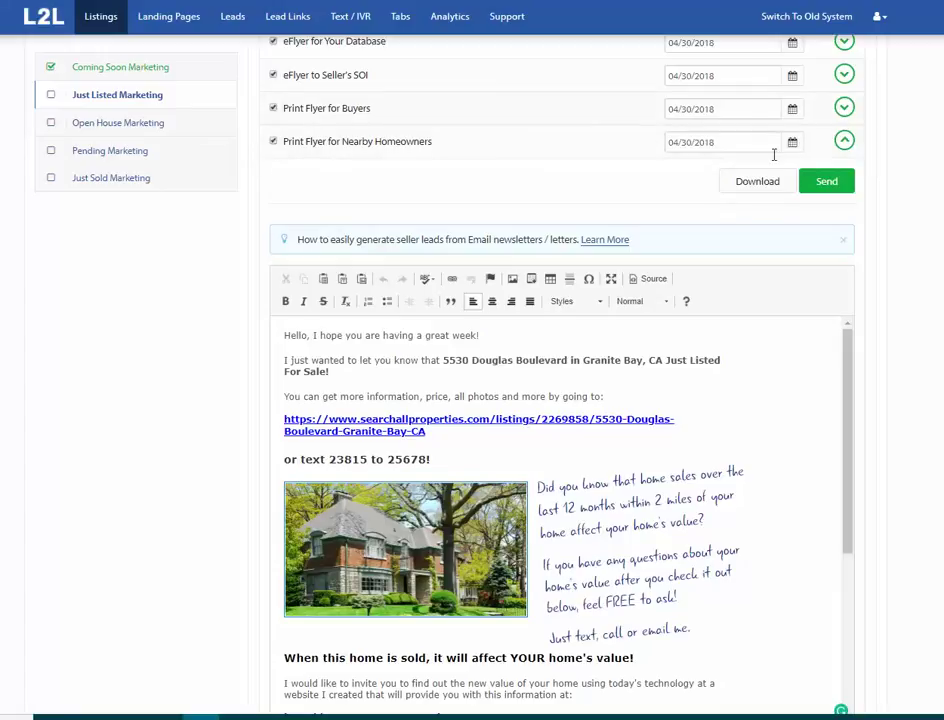
{"action": "left_click", "coordinate": [844, 141]}
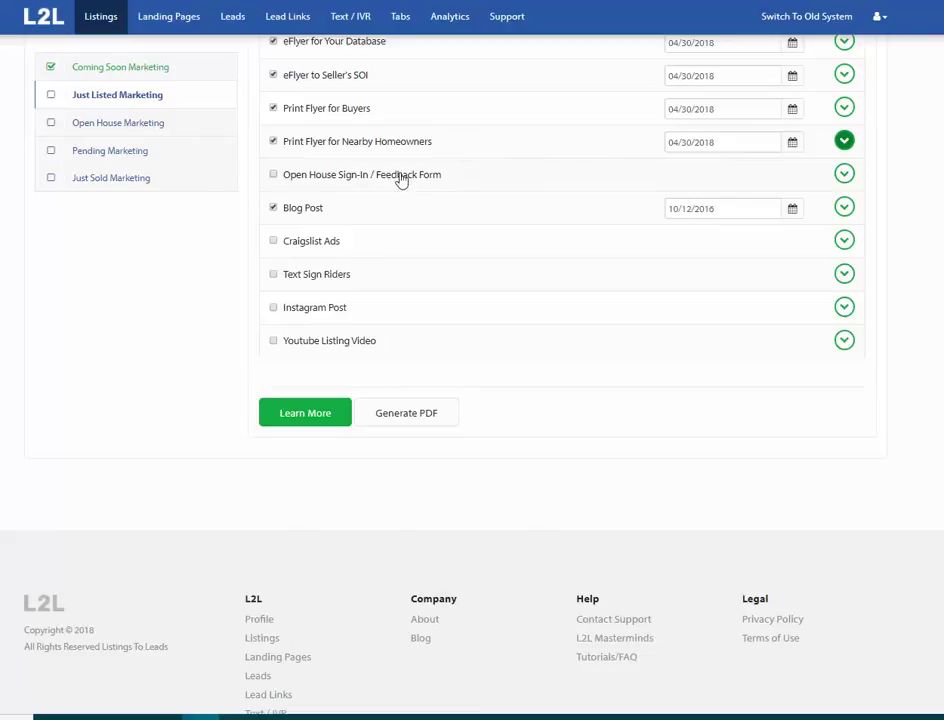
- Uncheck Print Flyer for Nearby Homeowners, then expand and collapse the Blog Post Copy HTML templates twice
{"action": "left_click", "coordinate": [273, 142]}
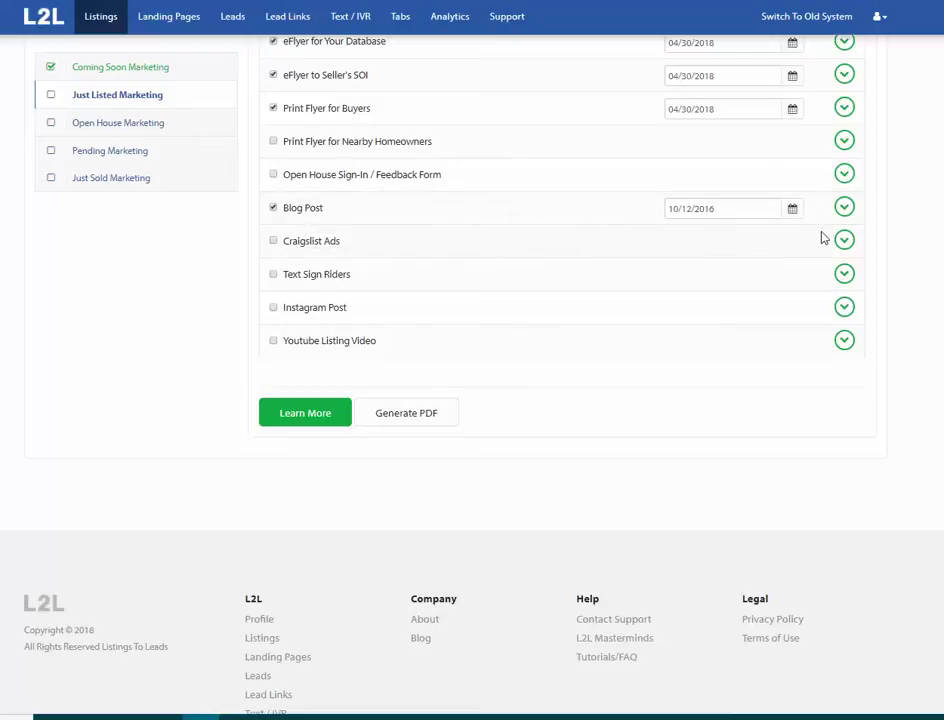
{"action": "left_click", "coordinate": [843, 210]}
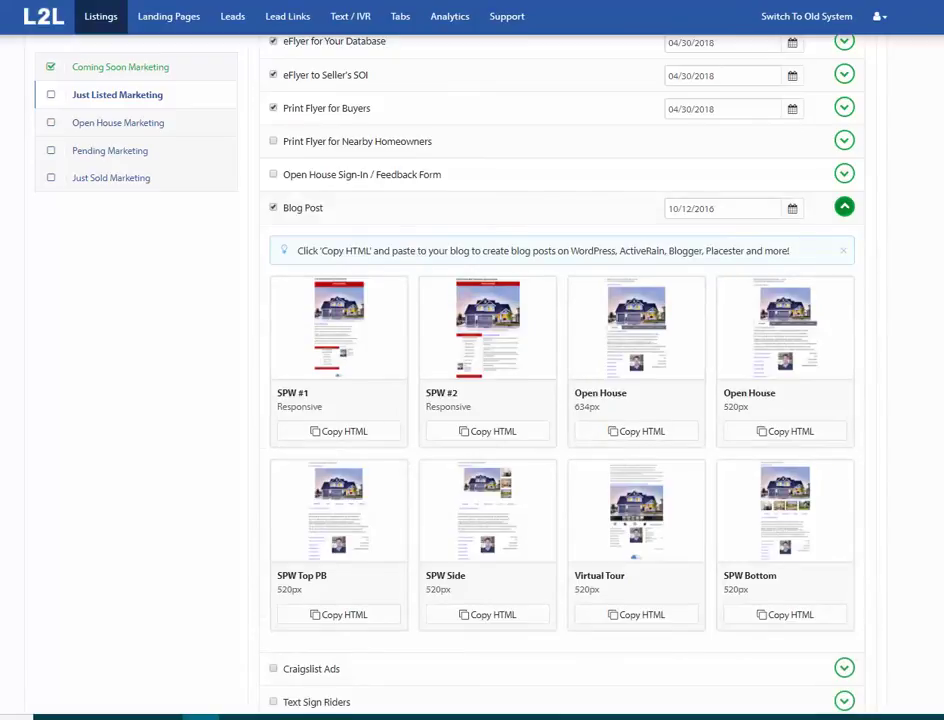
{"action": "scroll", "coordinate": [560, 400], "scroll_direction": "down", "scroll_amount": 1}
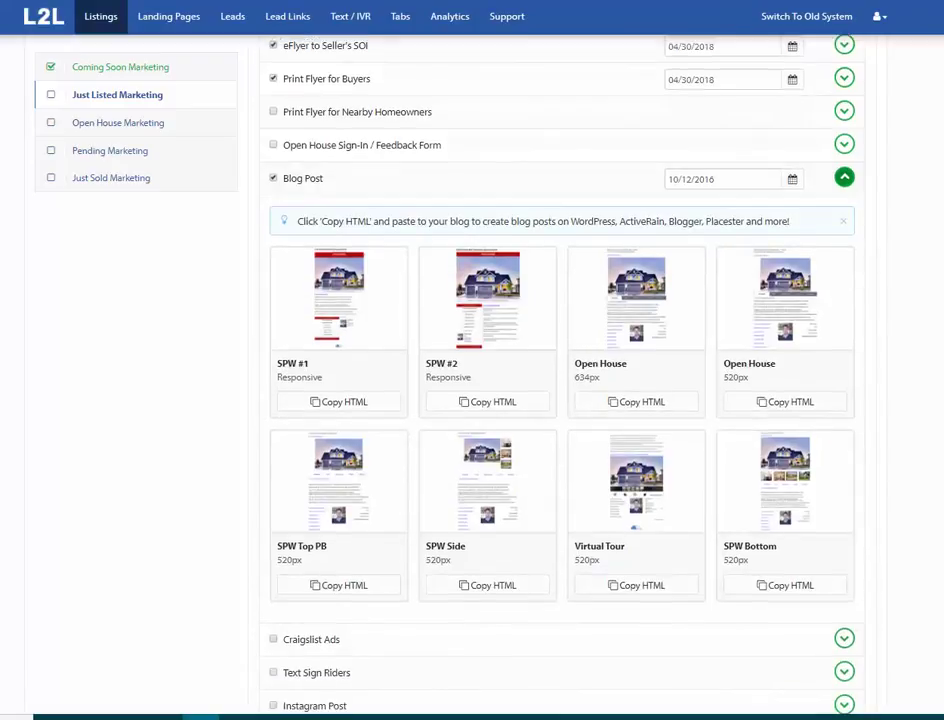
{"action": "left_click", "coordinate": [845, 179]}
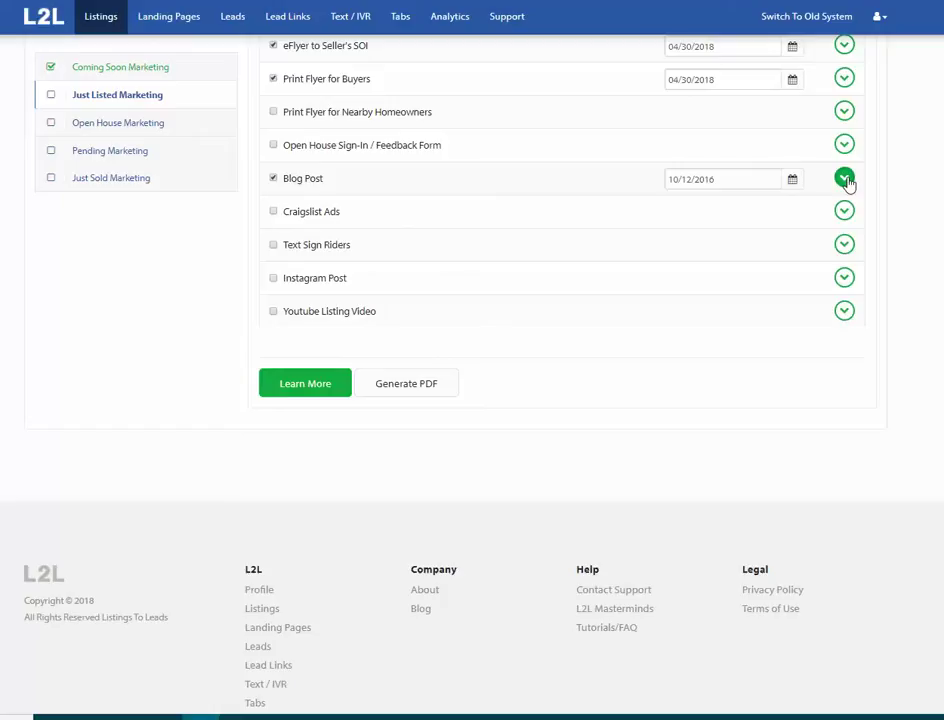
{"action": "left_click", "coordinate": [845, 179]}
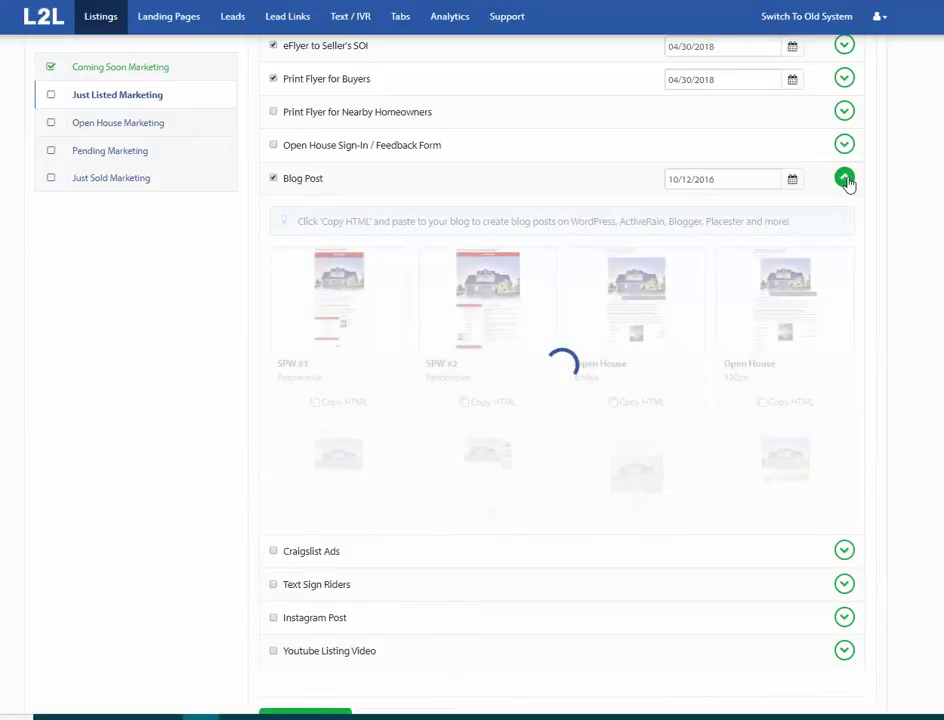
{"action": "left_click", "coordinate": [846, 180]}
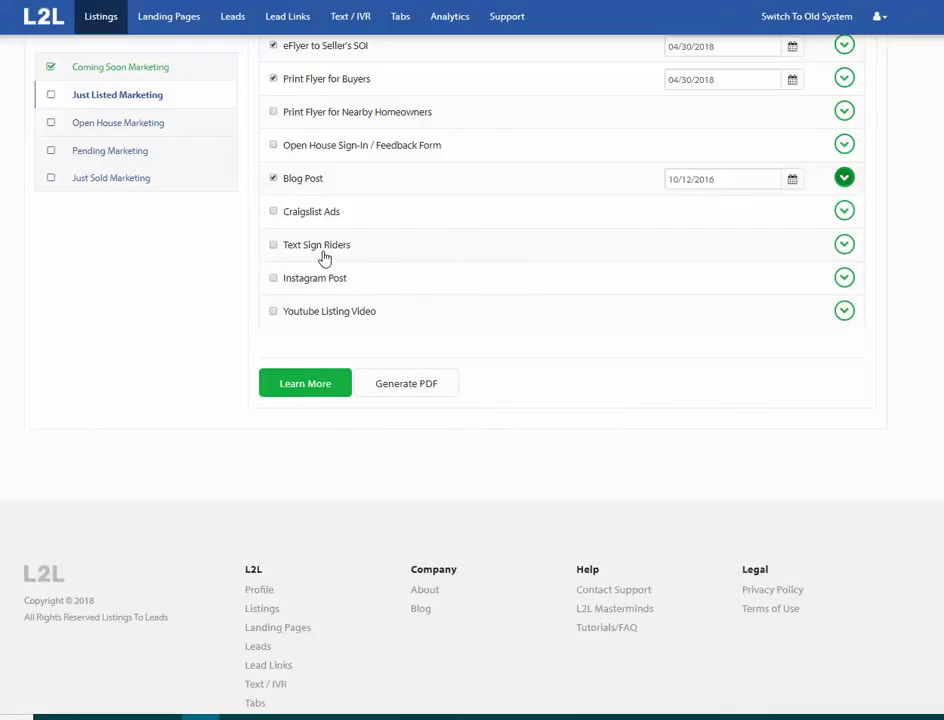
{"action": "left_click", "coordinate": [845, 245]}
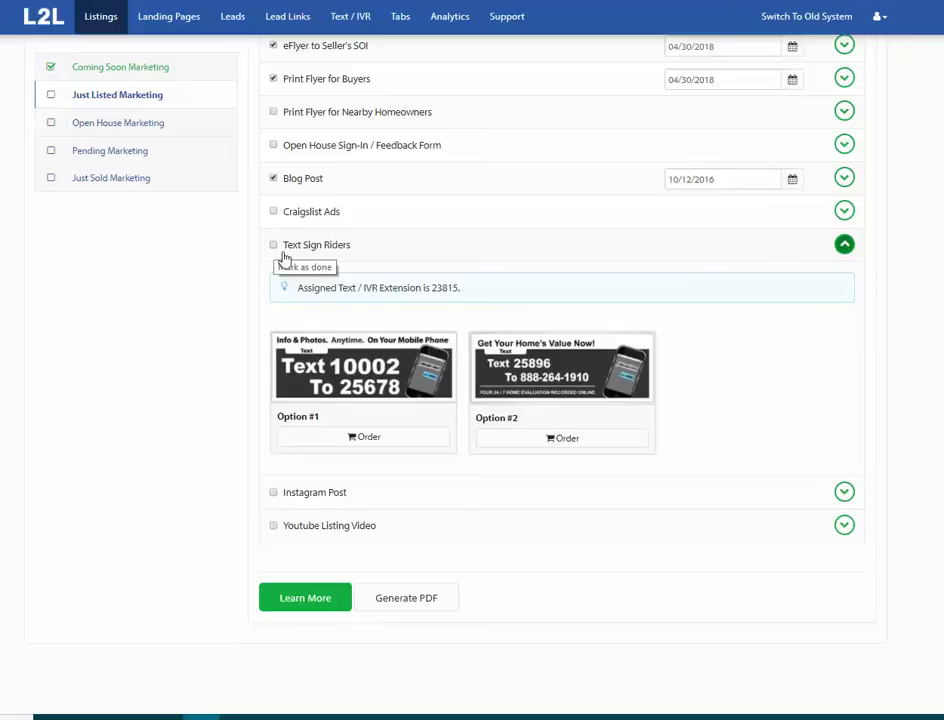
{"action": "left_click", "coordinate": [845, 245]}
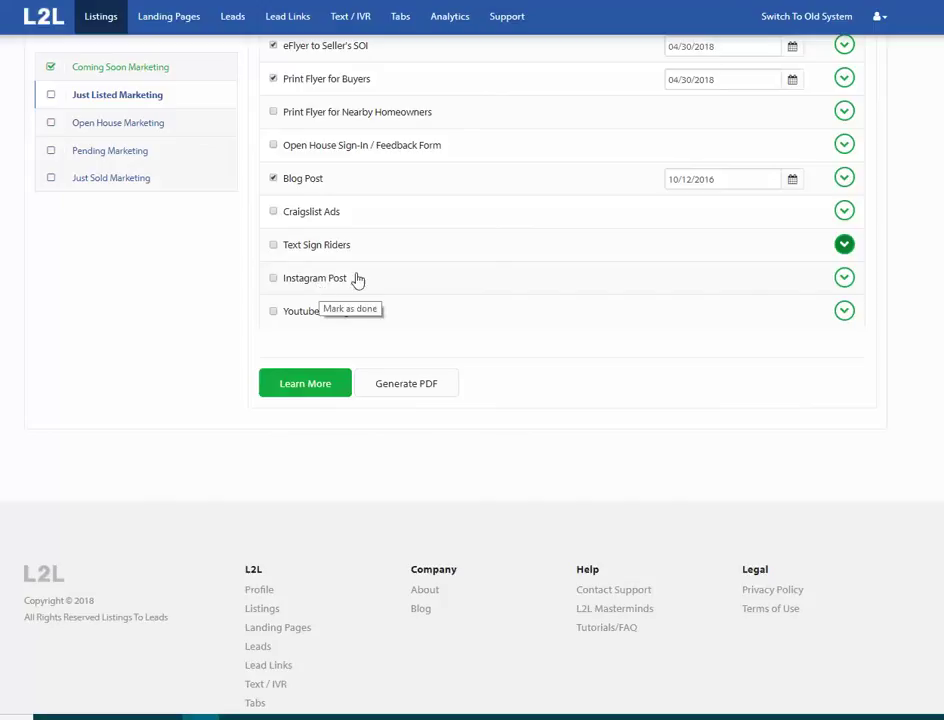
- Expand the Instagram Post tip and Youtube Listing Video panel, then check off Youtube Listing Video for 04/30/2018
{"action": "left_click", "coordinate": [844, 286]}
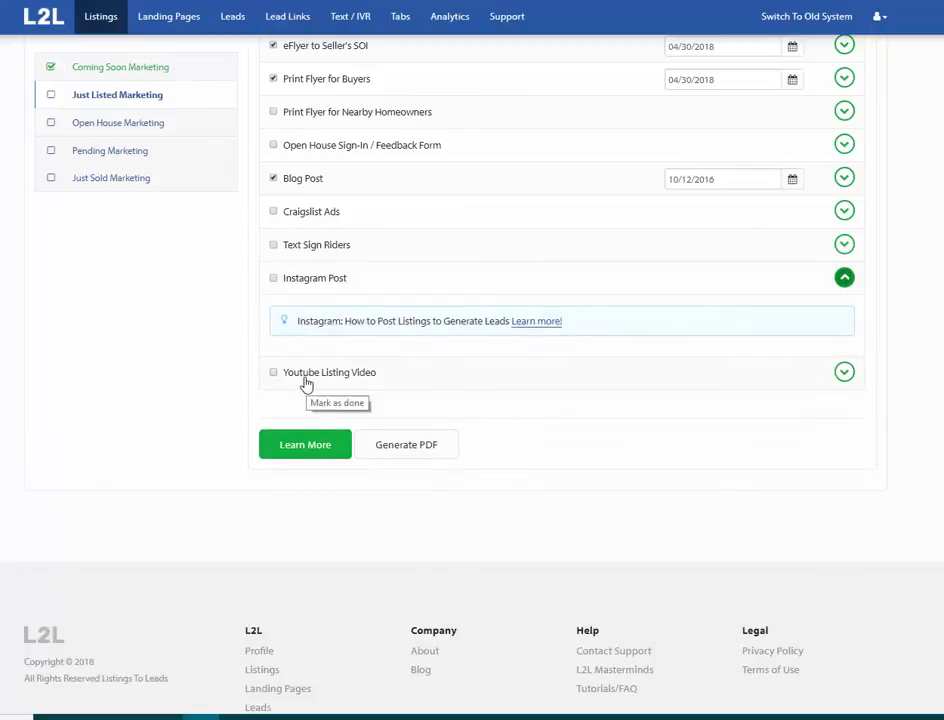
{"action": "left_click", "coordinate": [846, 376]}
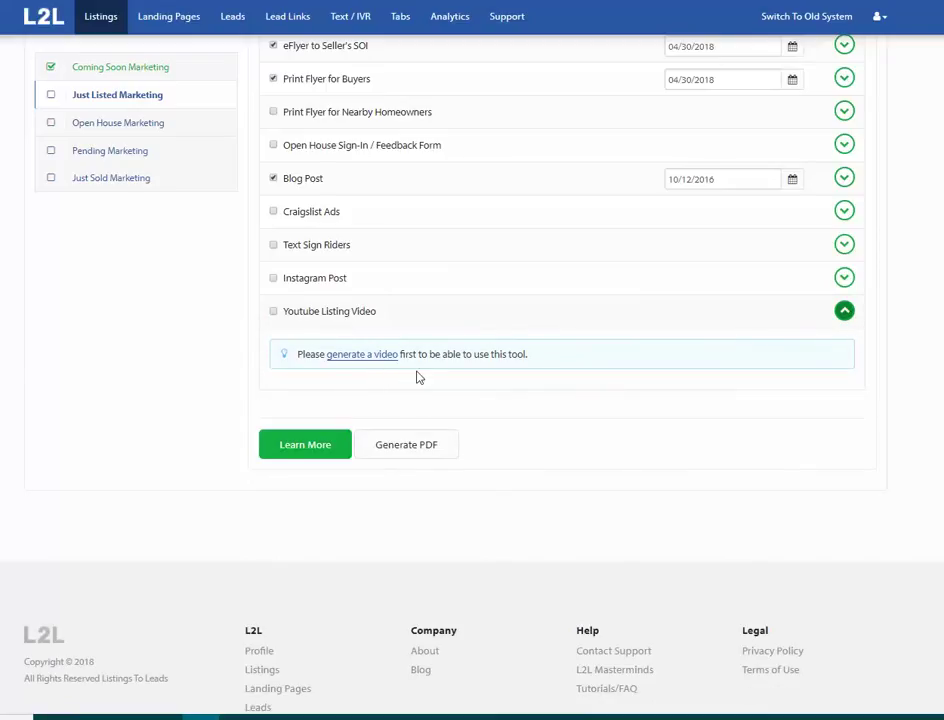
{"action": "left_click", "coordinate": [368, 356]}
{"action": "left_click", "coordinate": [274, 313]}
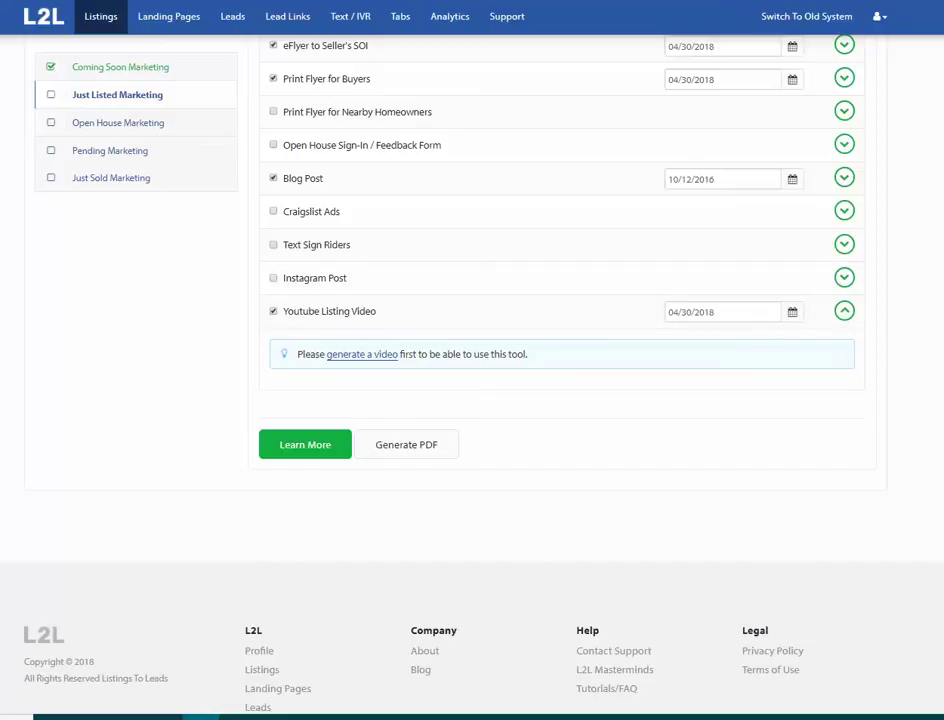
{"action": "scroll", "coordinate": [560, 370], "scroll_direction": "up", "scroll_amount": 3}
{"action": "scroll", "coordinate": [560, 370], "scroll_direction": "down", "scroll_amount": 1}
{"action": "scroll", "coordinate": [560, 370], "scroll_direction": "up", "scroll_amount": 1}
{"action": "scroll", "coordinate": [560, 370], "scroll_direction": "down", "scroll_amount": 1}
{"action": "scroll", "coordinate": [560, 370], "scroll_direction": "up", "scroll_amount": 1}
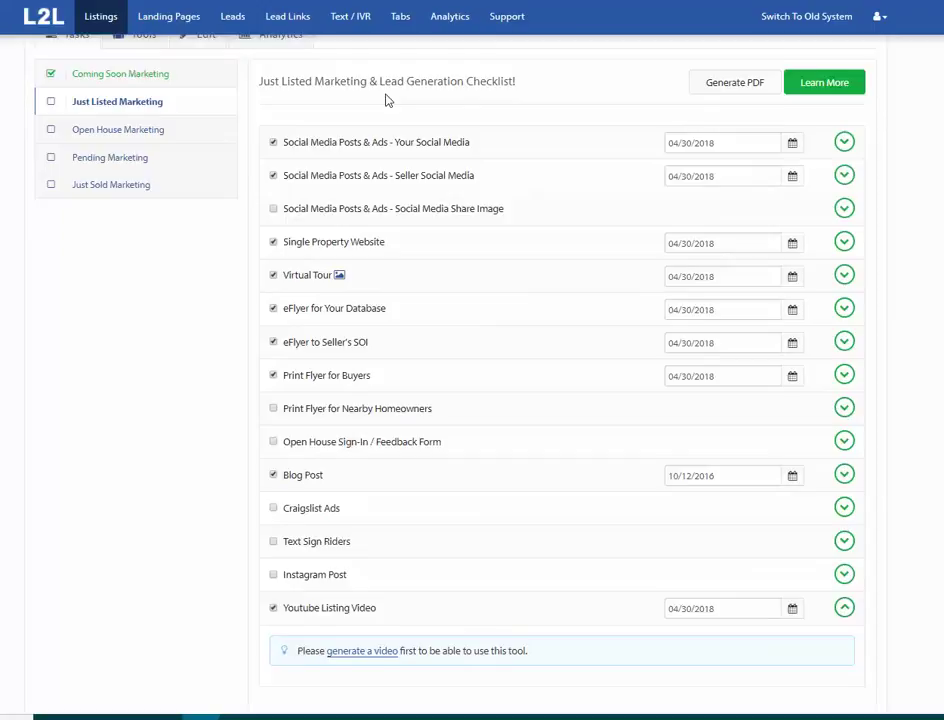
- Switch to the Open House Marketing checklist and scroll through its items
{"action": "scroll", "coordinate": [158, 150], "scroll_direction": "up", "scroll_amount": 2}
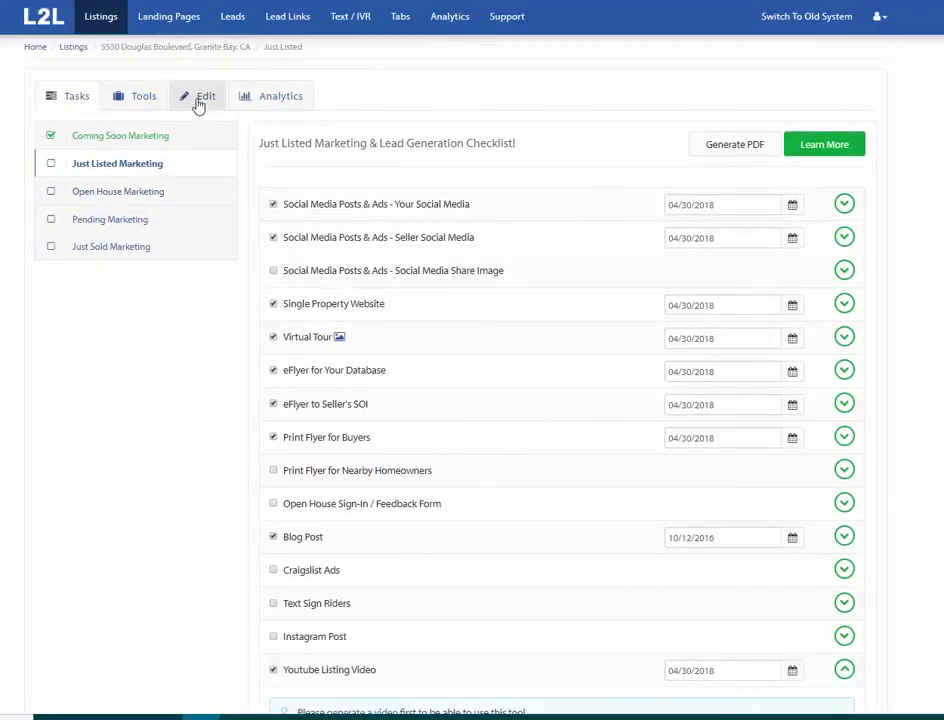
{"action": "left_click", "coordinate": [133, 194]}
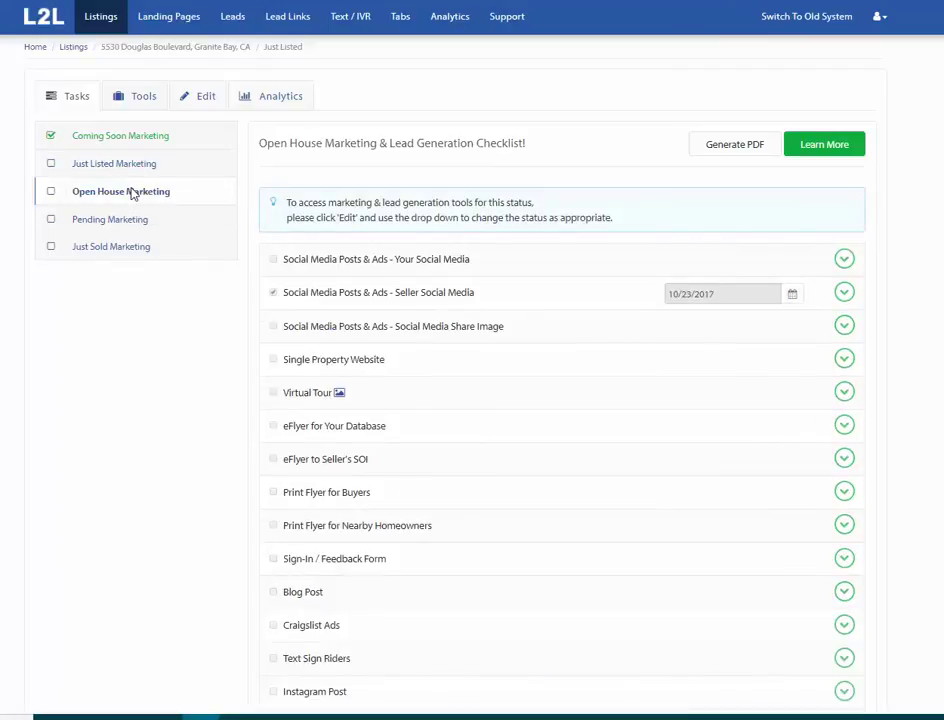
{"action": "scroll", "coordinate": [387, 283], "scroll_direction": "down", "scroll_amount": 2}
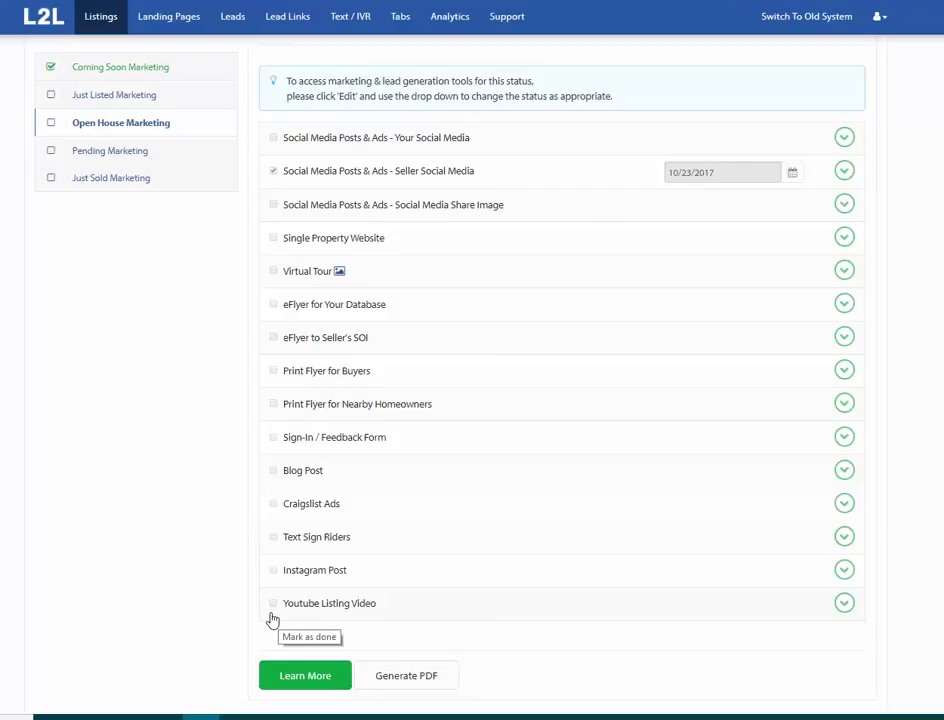
{"action": "scroll", "coordinate": [158, 341], "scroll_direction": "up", "scroll_amount": 2}
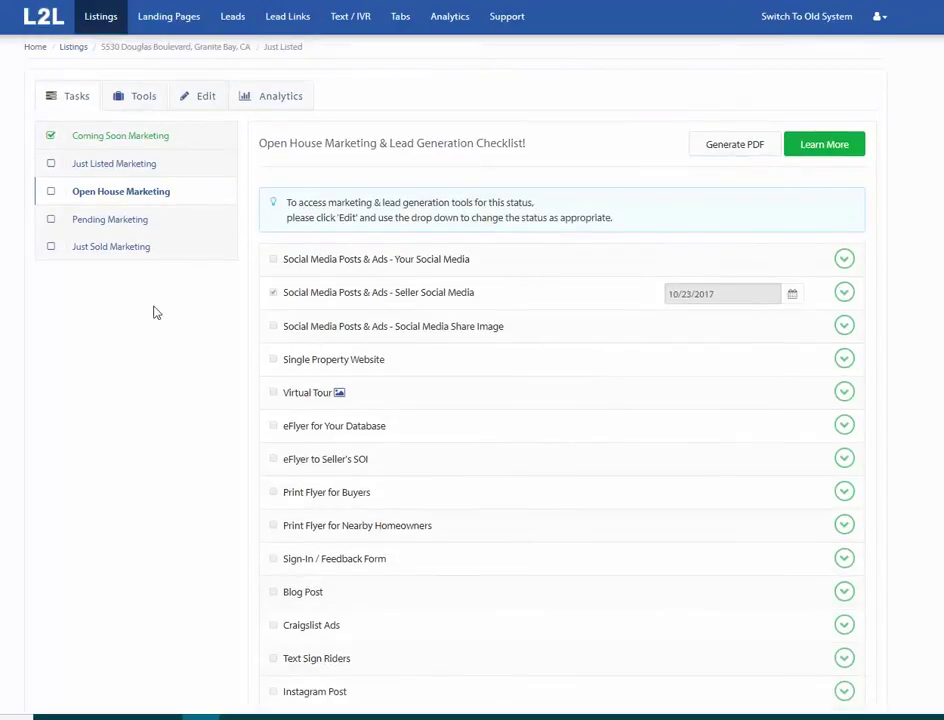
- Return to the Just Listed Marketing checklist, then go to the Listings overview
{"action": "left_click", "coordinate": [135, 163]}
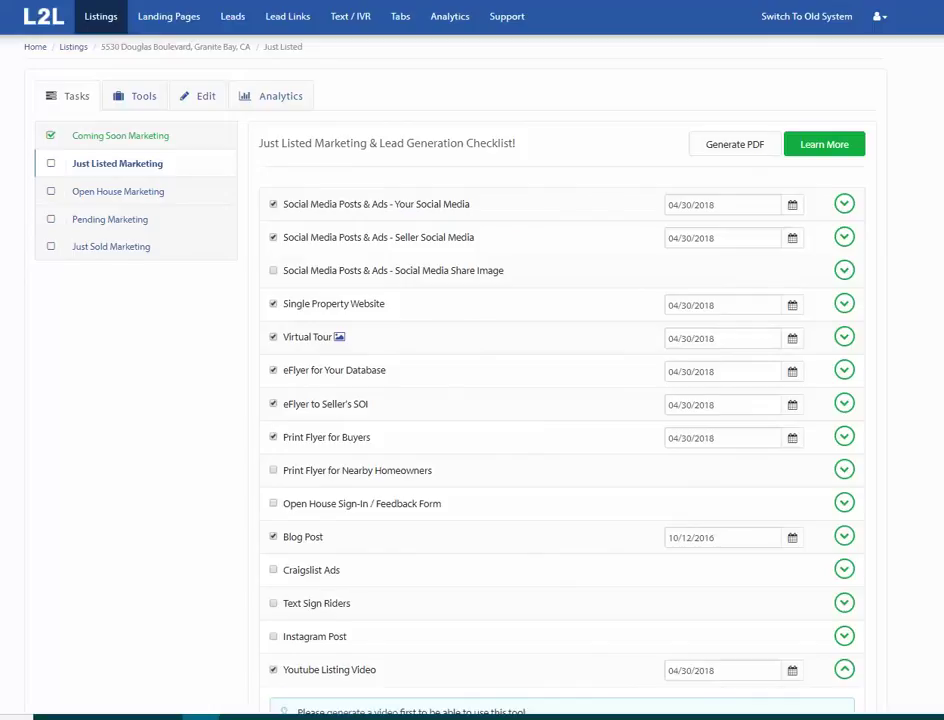
{"action": "scroll", "coordinate": [450, 400], "scroll_direction": "down", "scroll_amount": 1}
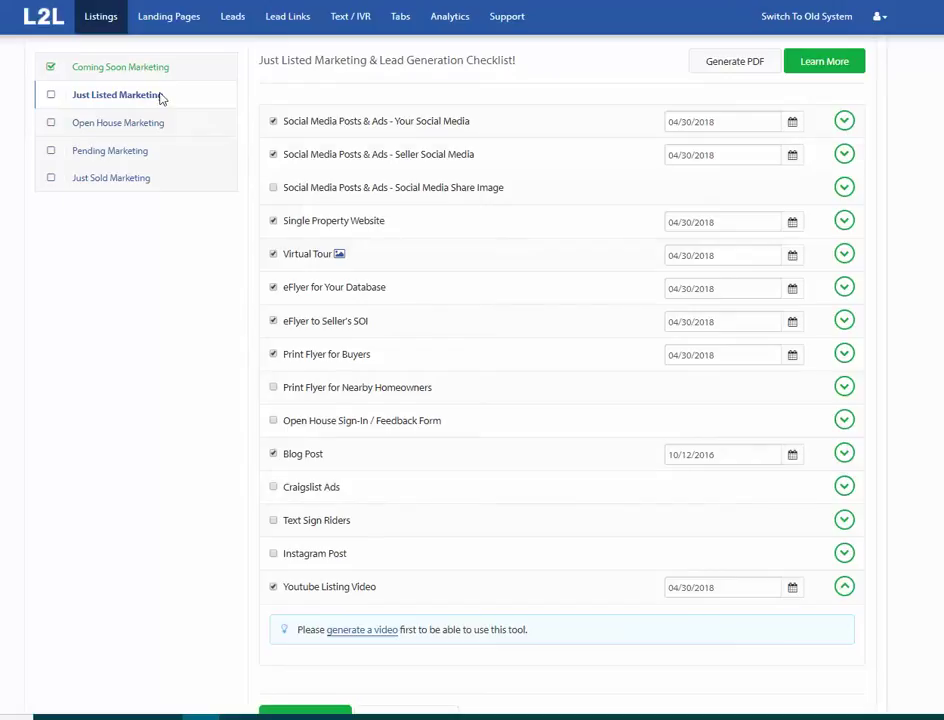
{"action": "left_click", "coordinate": [100, 18]}
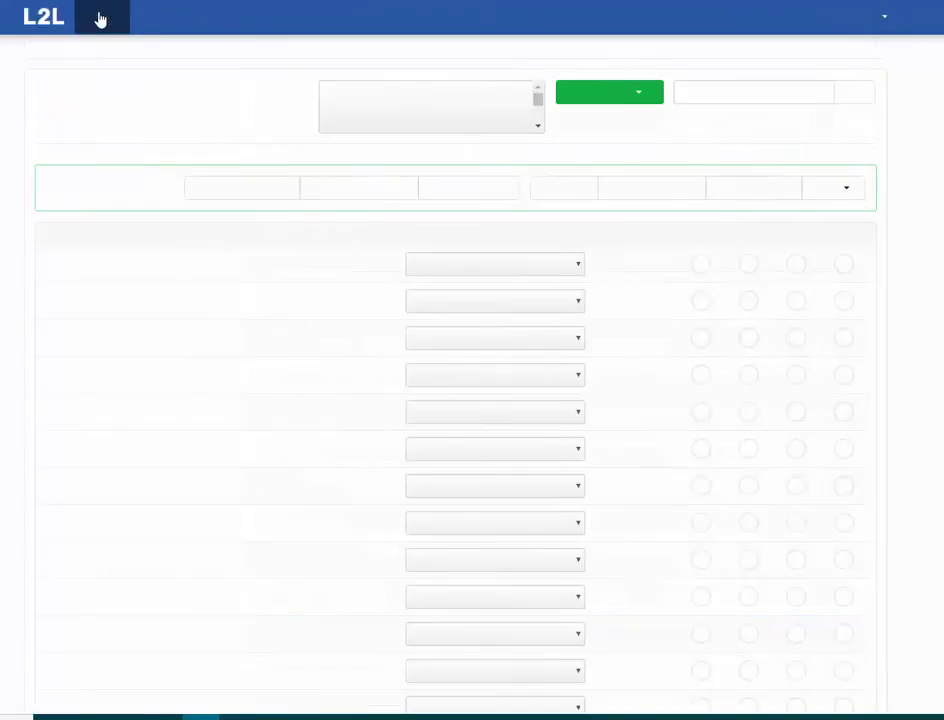